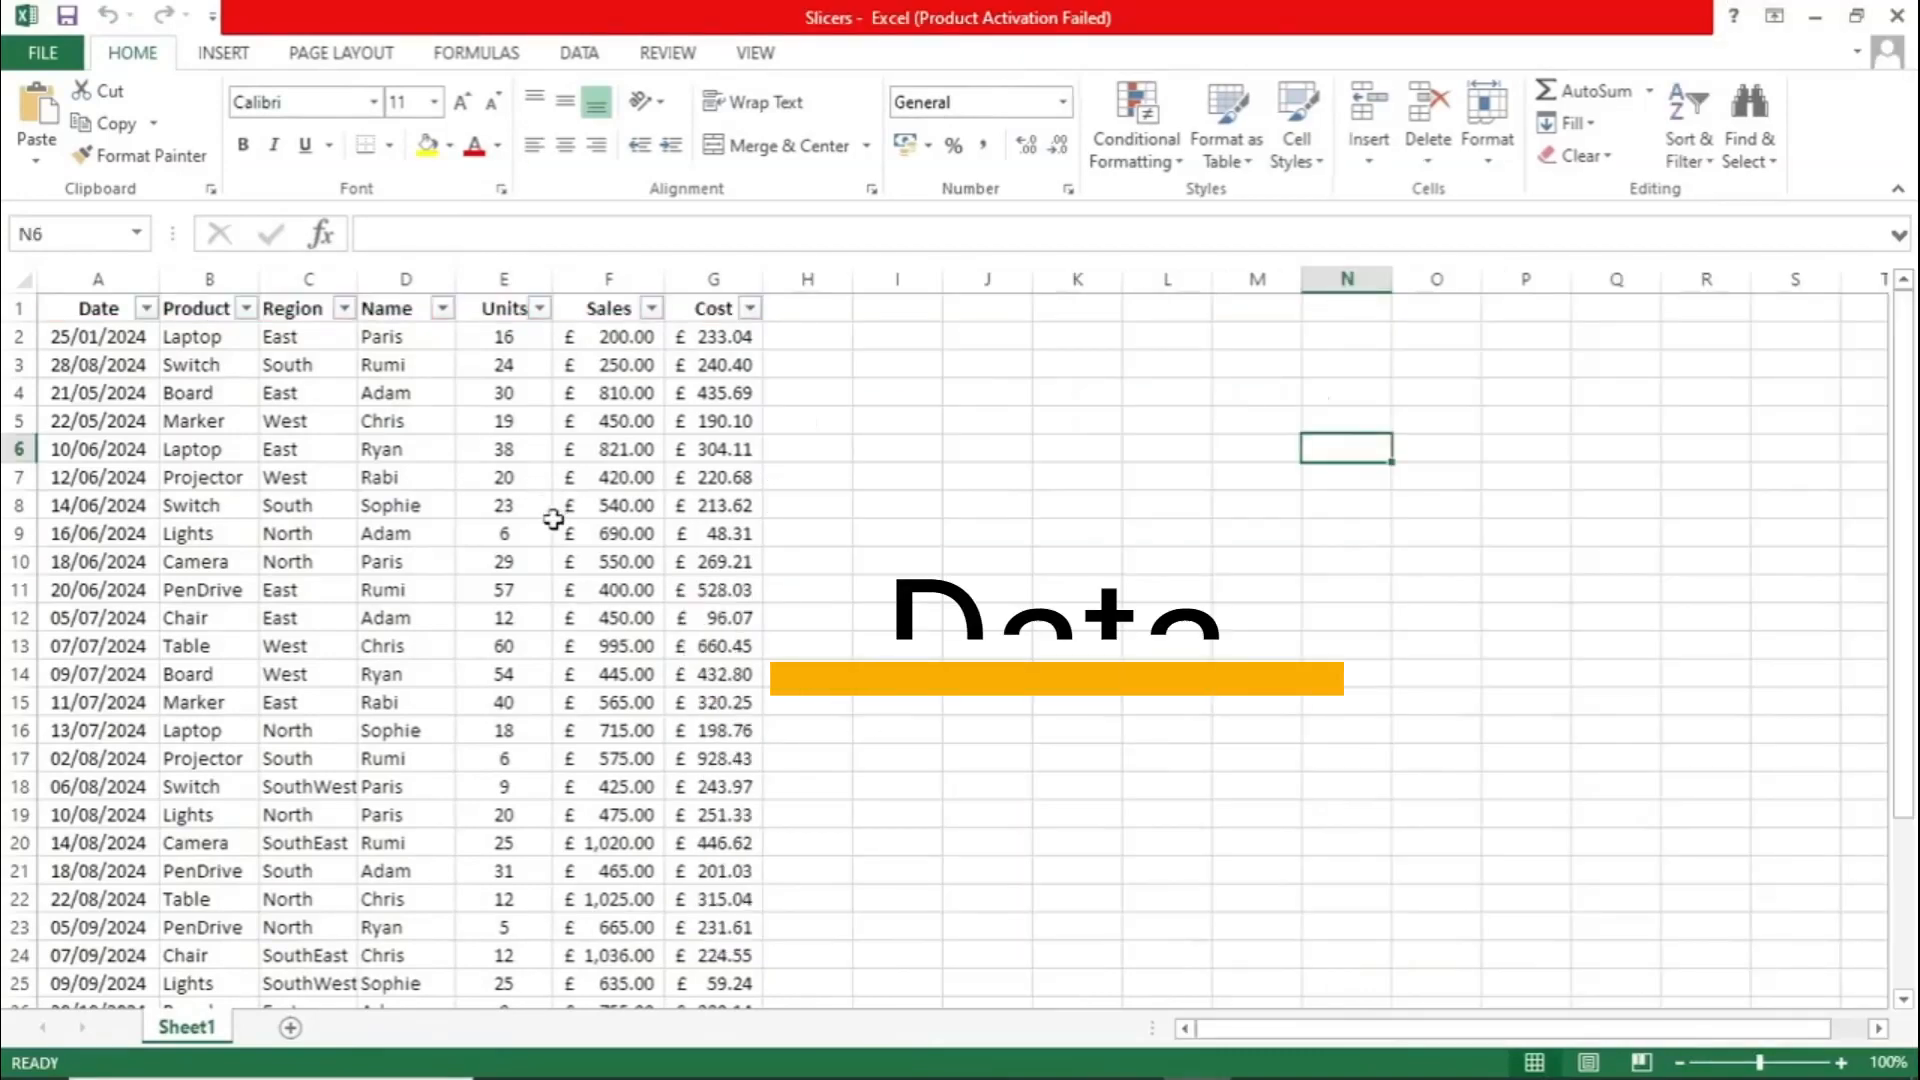
# - Examine the Date, Product, Region, Name, Units, Sales and Cost columns of the source data
pyautogui.click(555, 530)
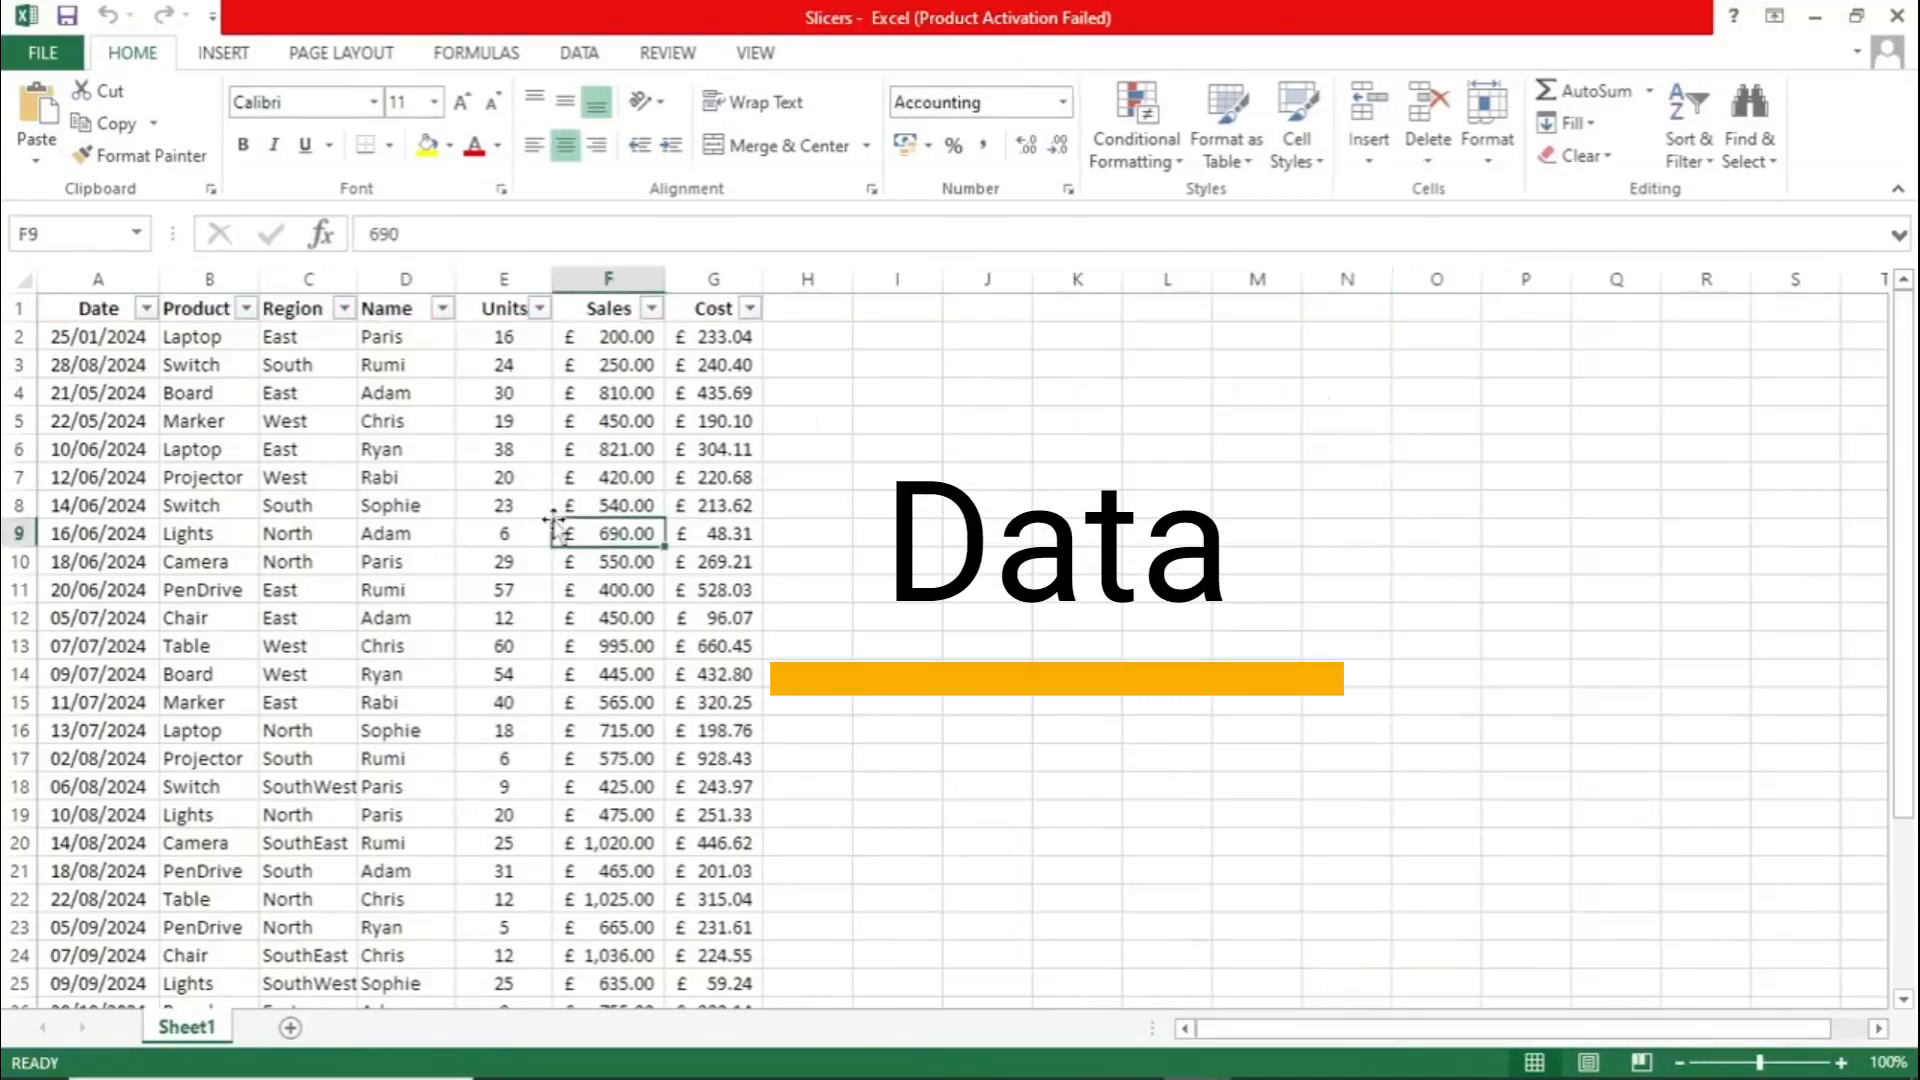
pyautogui.moveTo(690, 575); pyautogui.dragTo(90, 315)
pyautogui.click(145, 400)
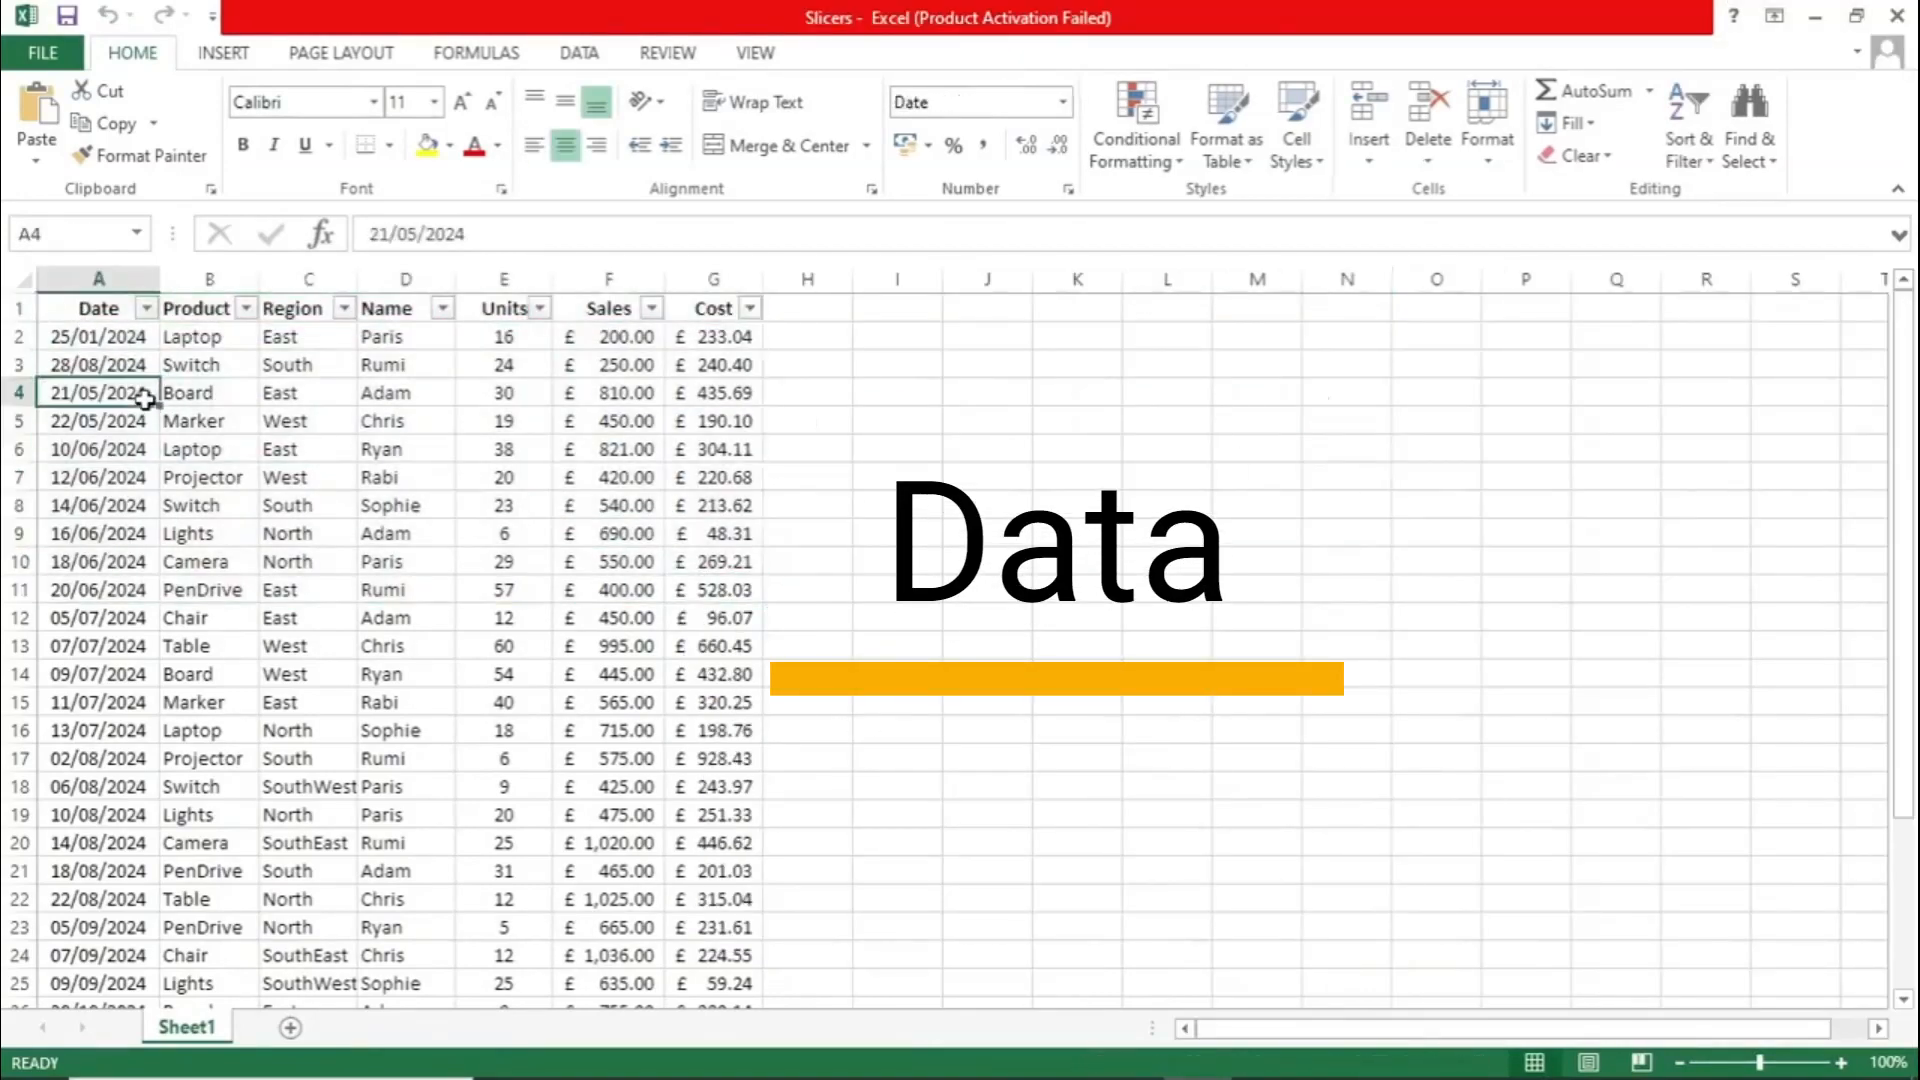
pyautogui.click(96, 308)
pyautogui.hotkey('ctrl', 'shift', 'Down')
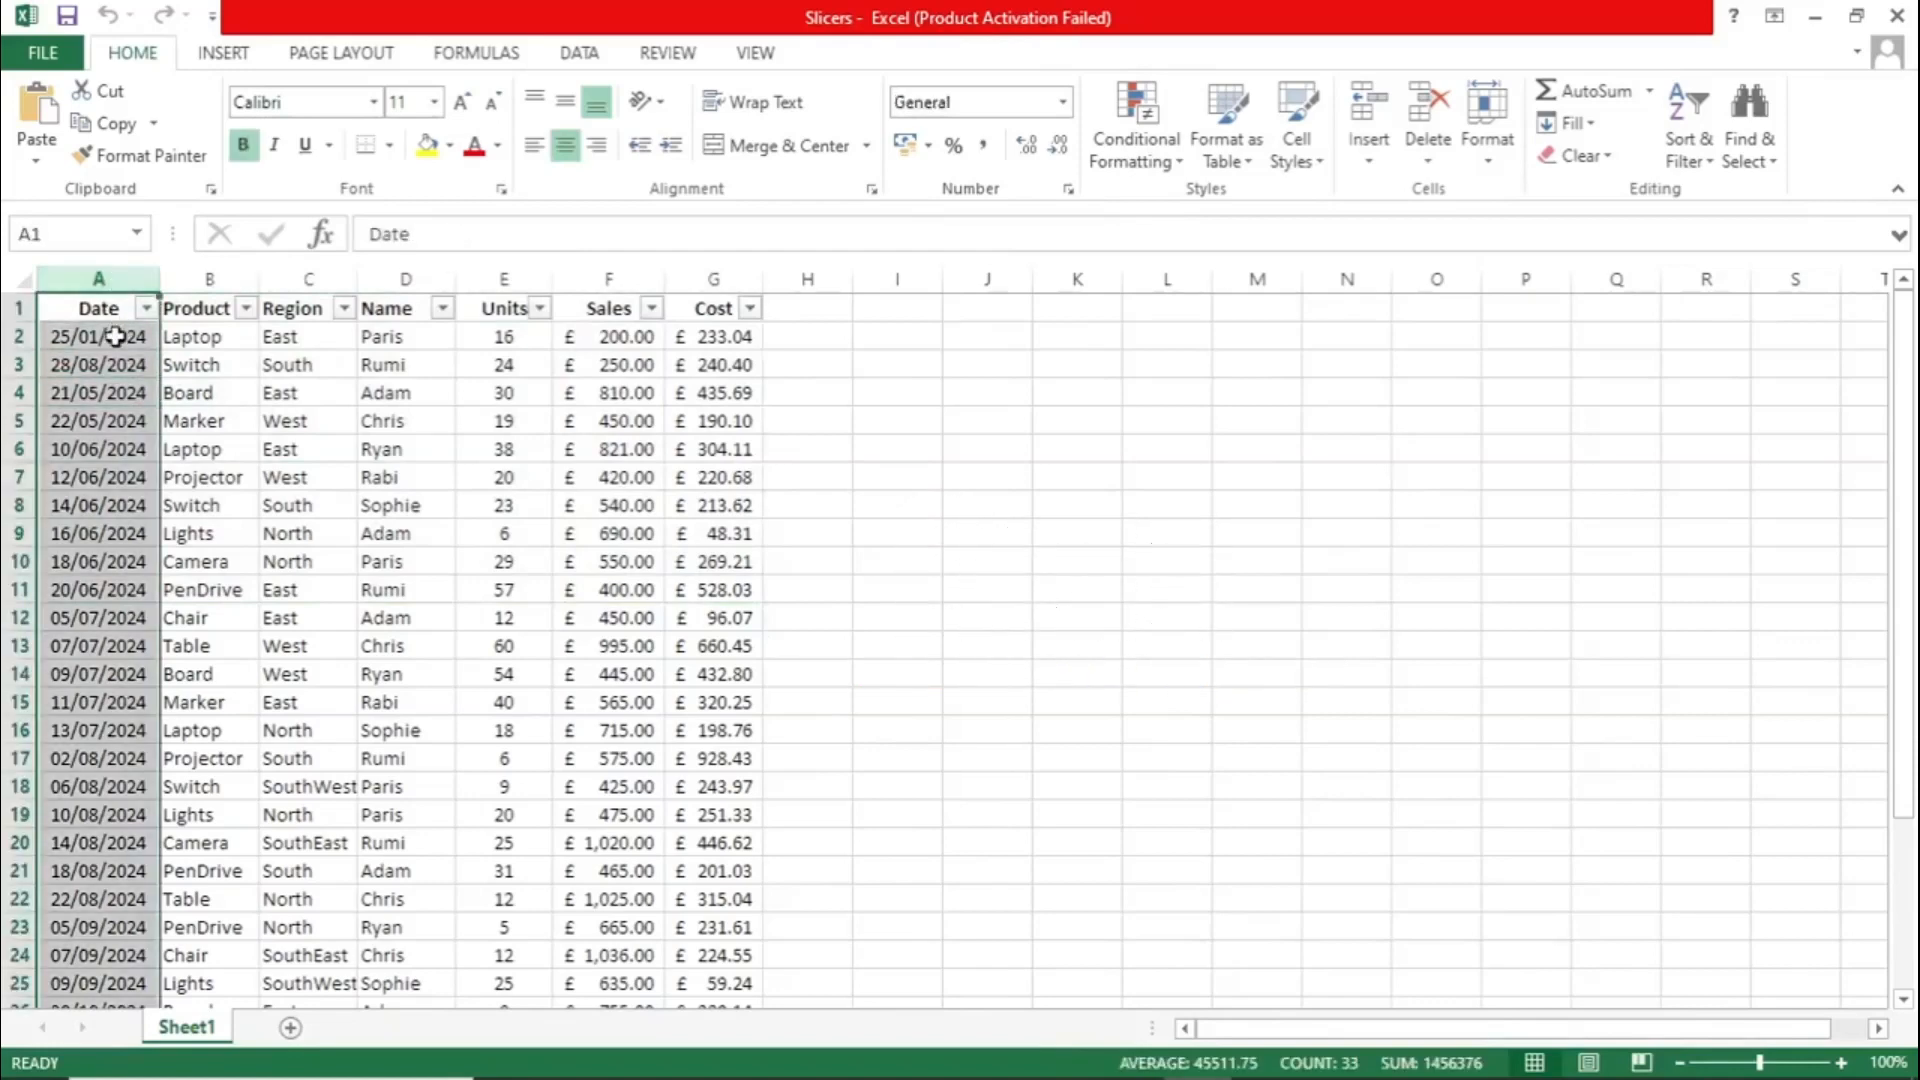
pyautogui.click(212, 280)
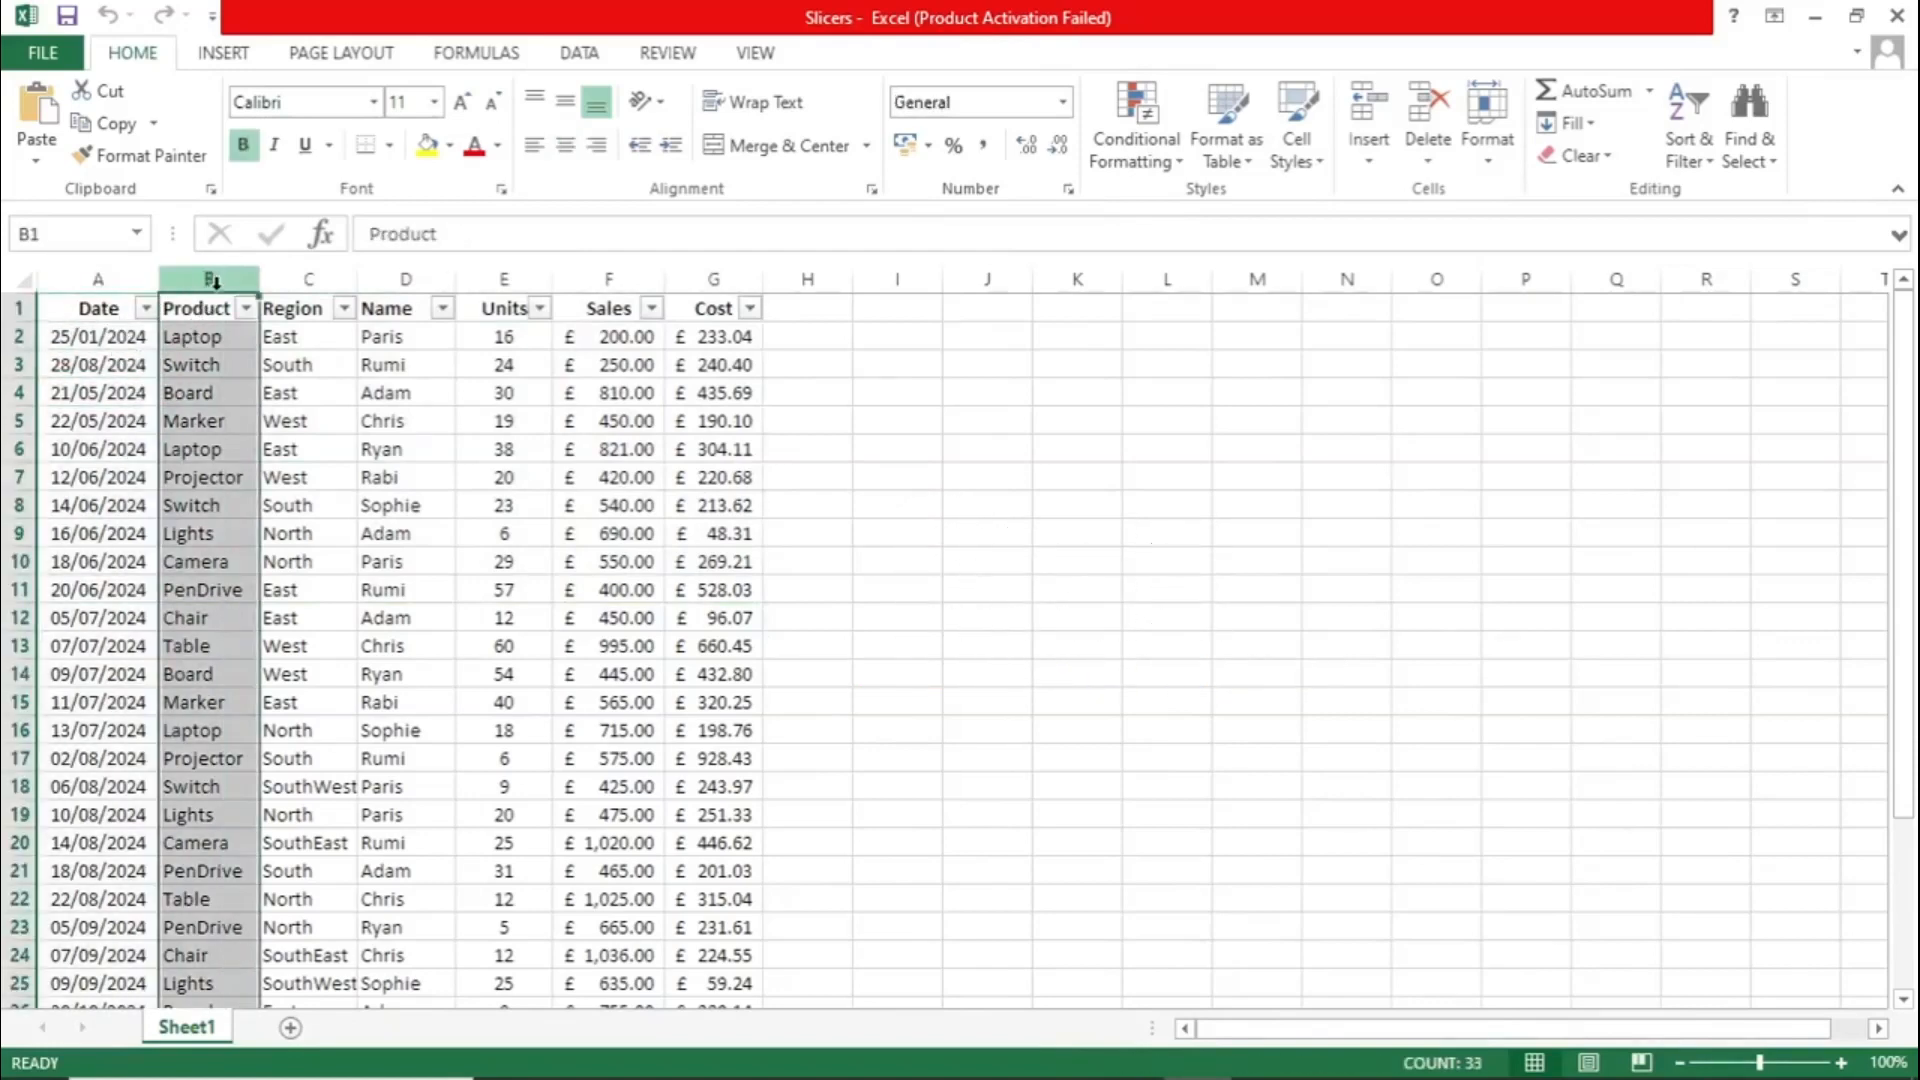
pyautogui.click(214, 335)
pyautogui.click(318, 281)
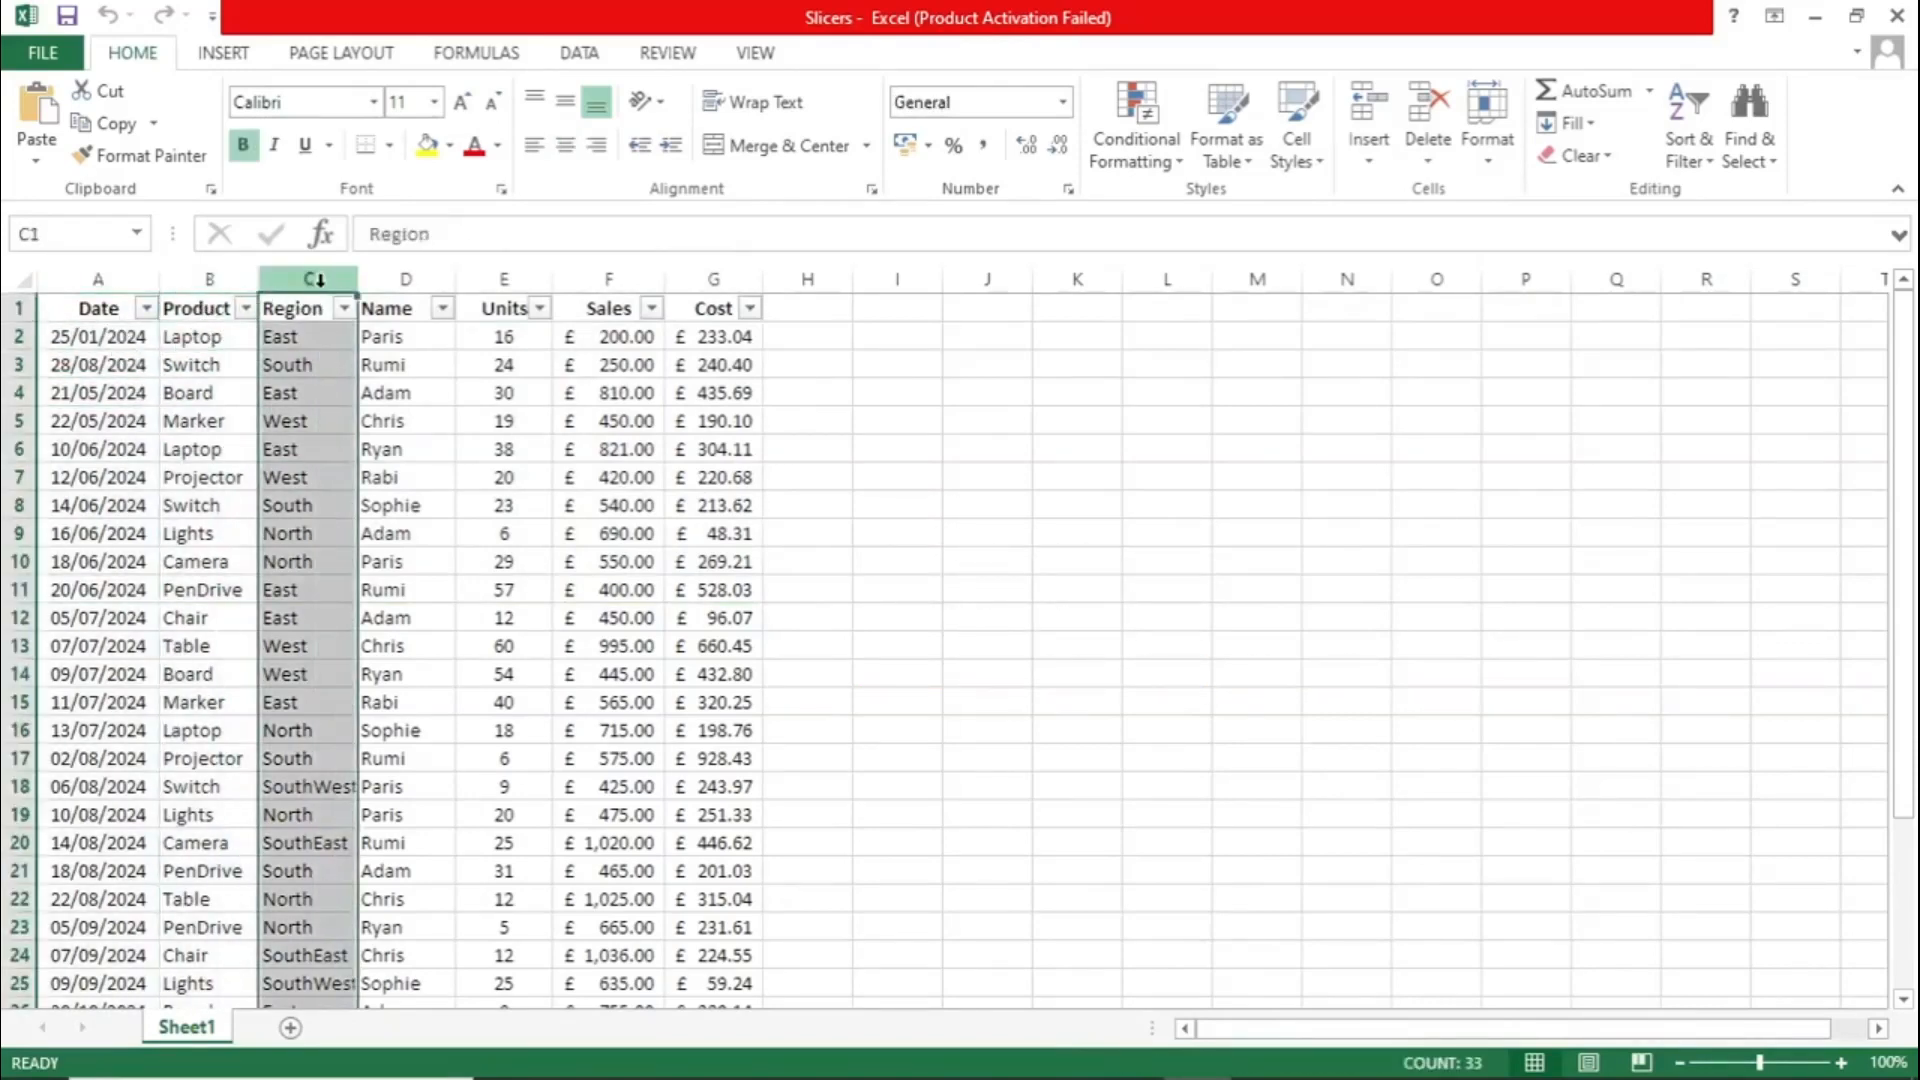
pyautogui.click(343, 333)
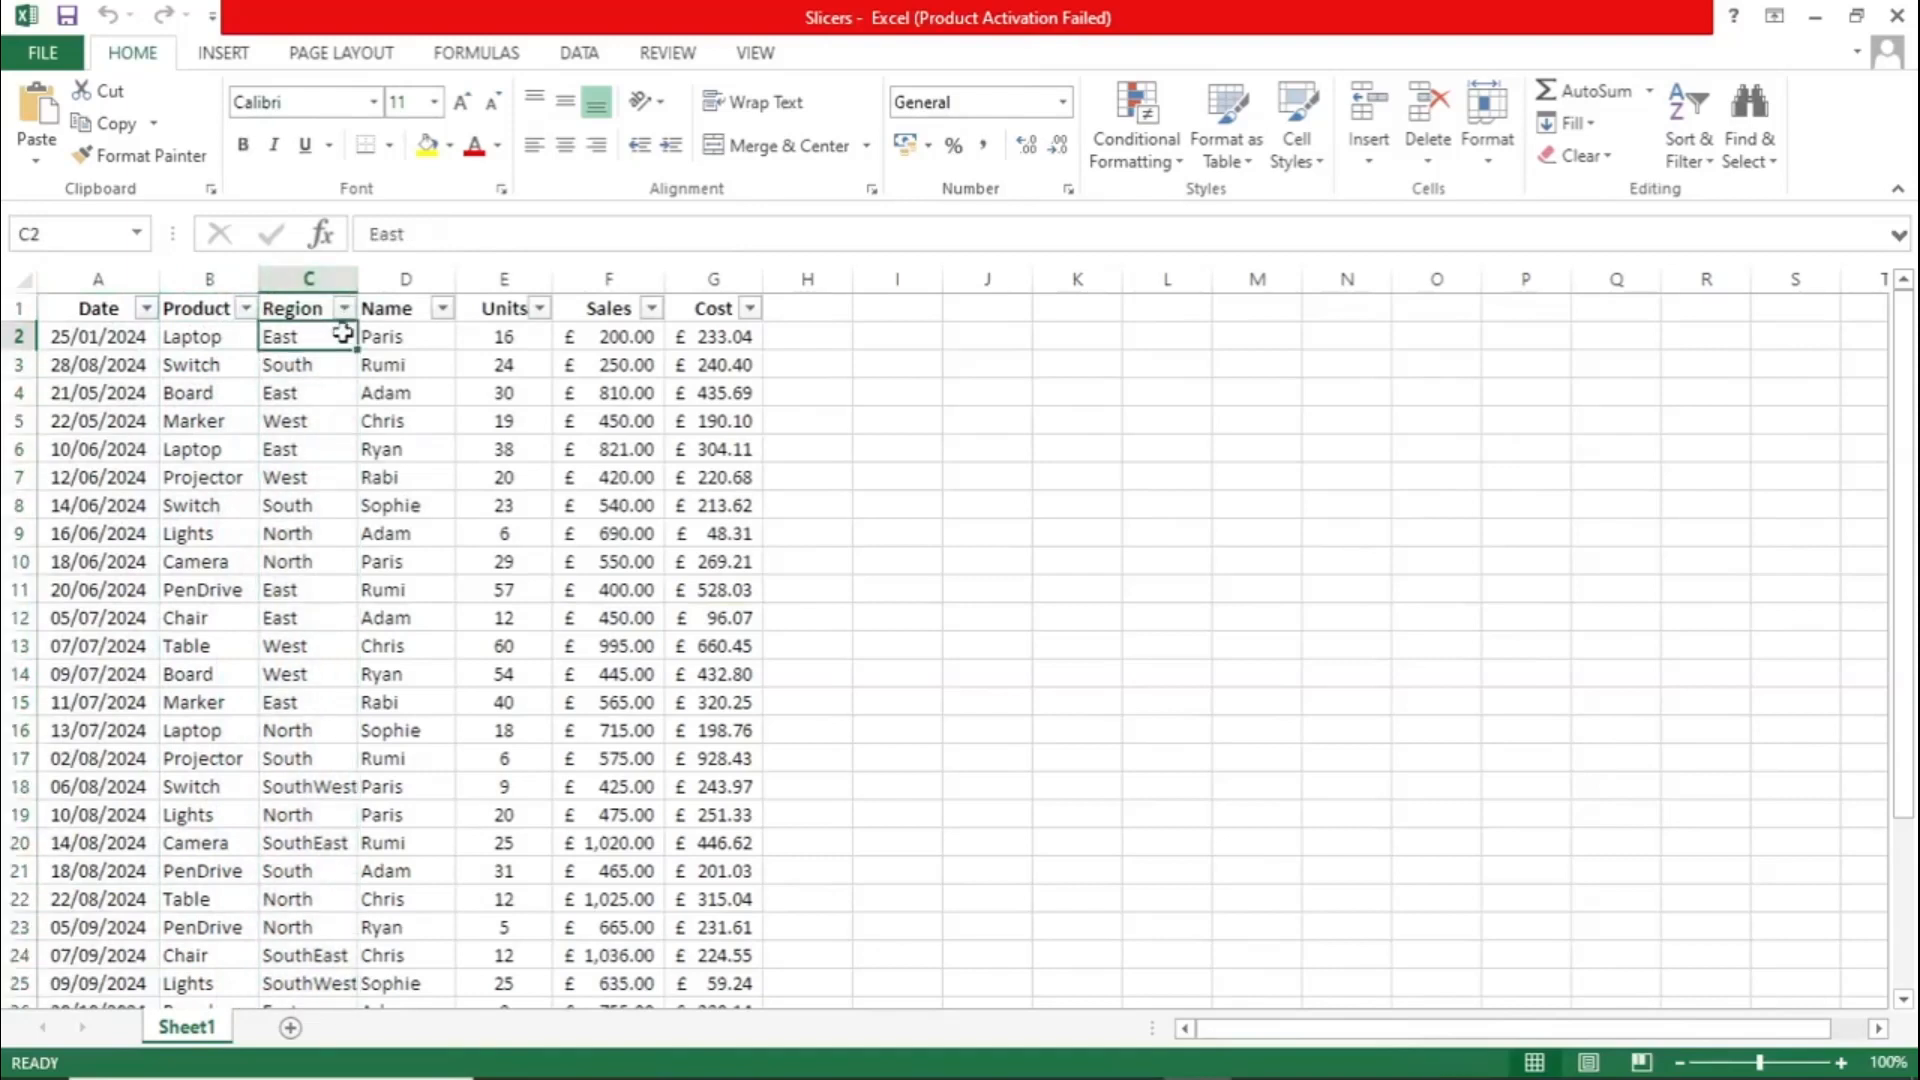
pyautogui.click(416, 280)
pyautogui.click(410, 335)
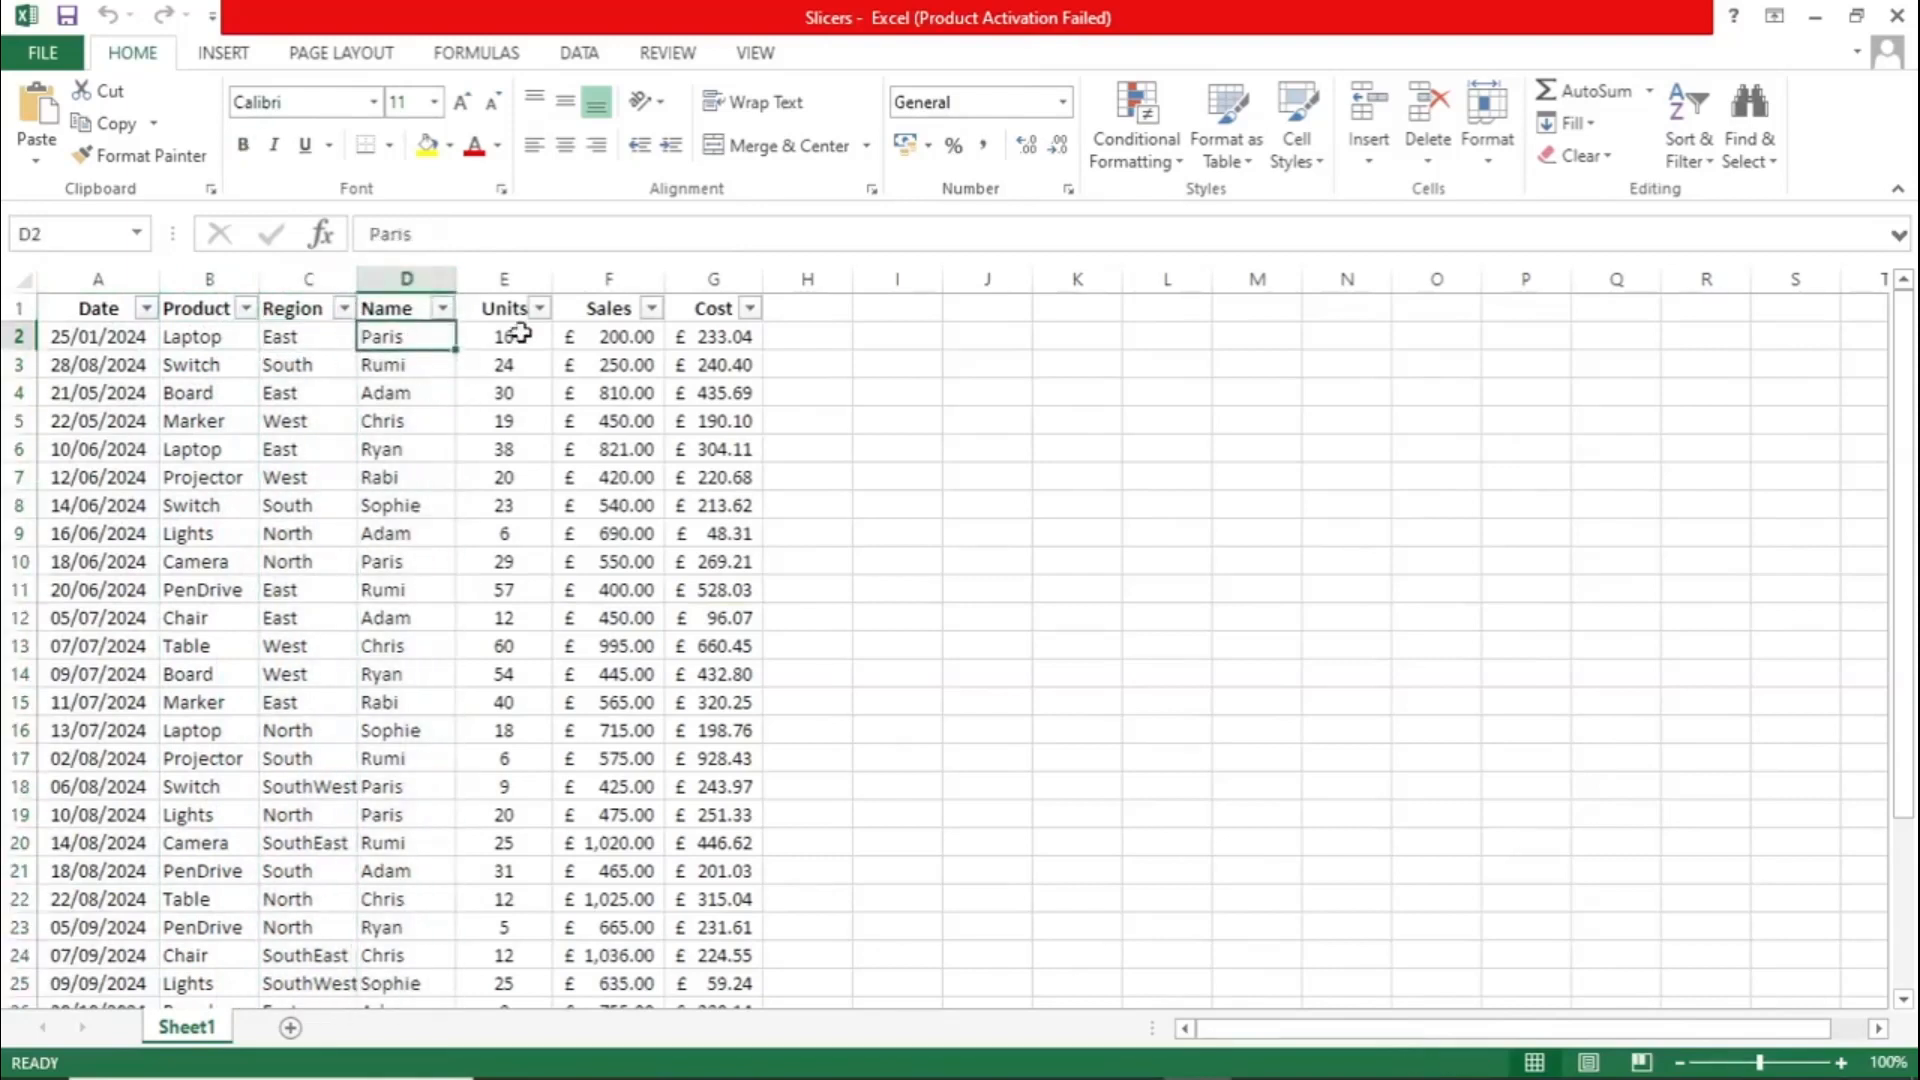
pyautogui.click(505, 281)
pyautogui.click(508, 335)
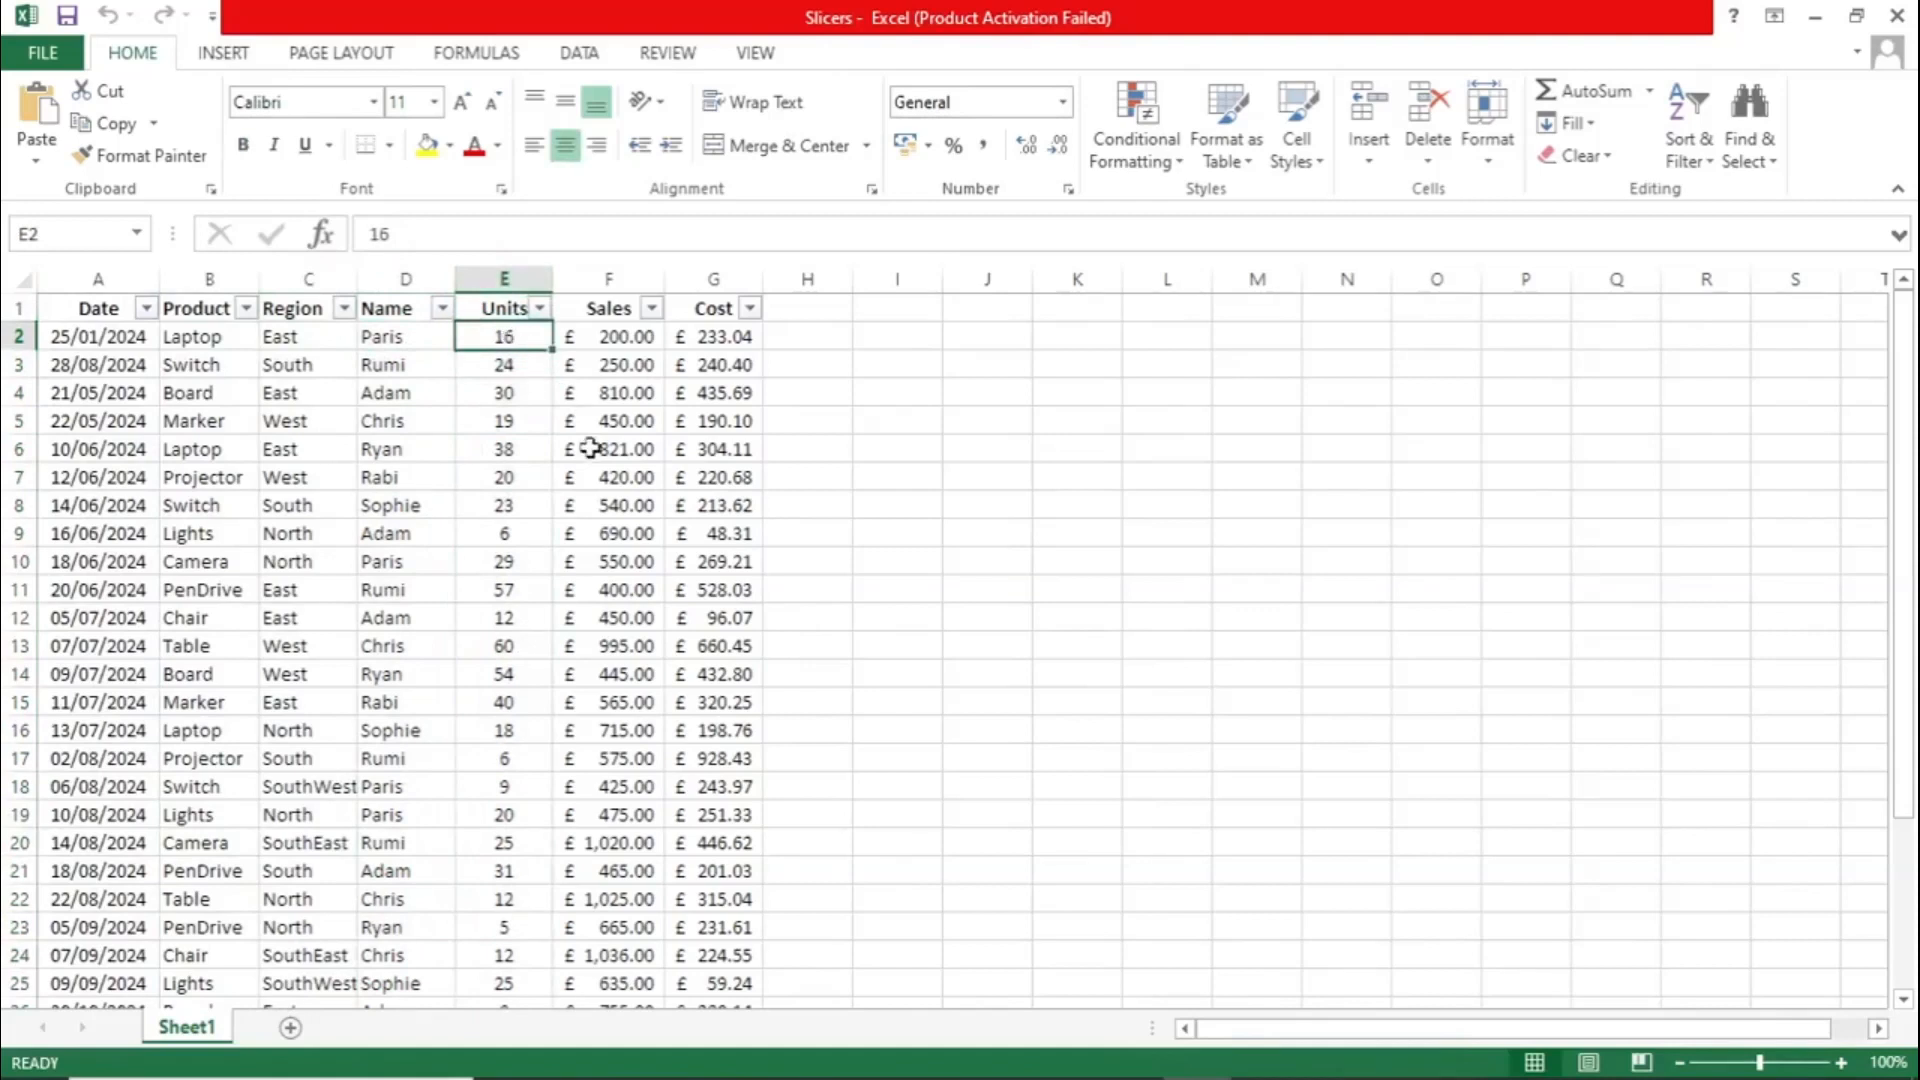
pyautogui.click(620, 283)
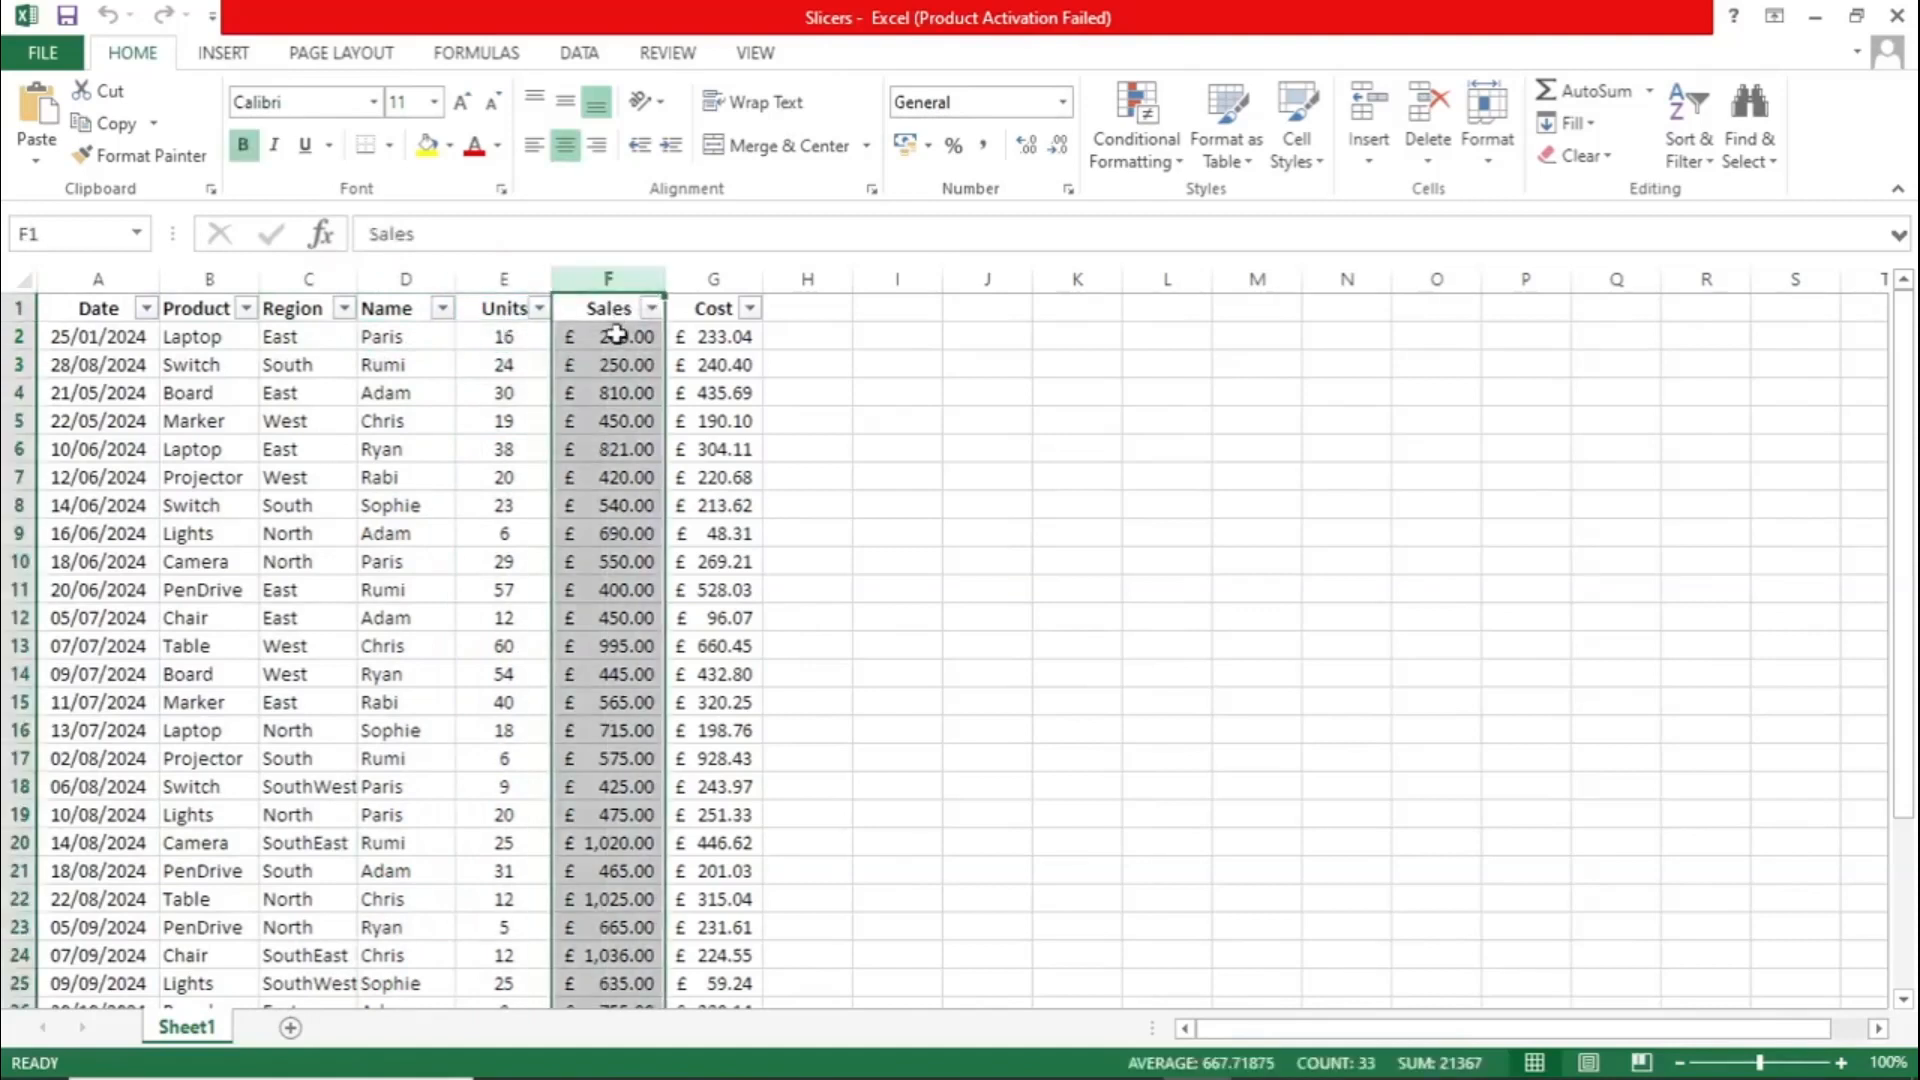
pyautogui.click(618, 337)
pyautogui.click(711, 281)
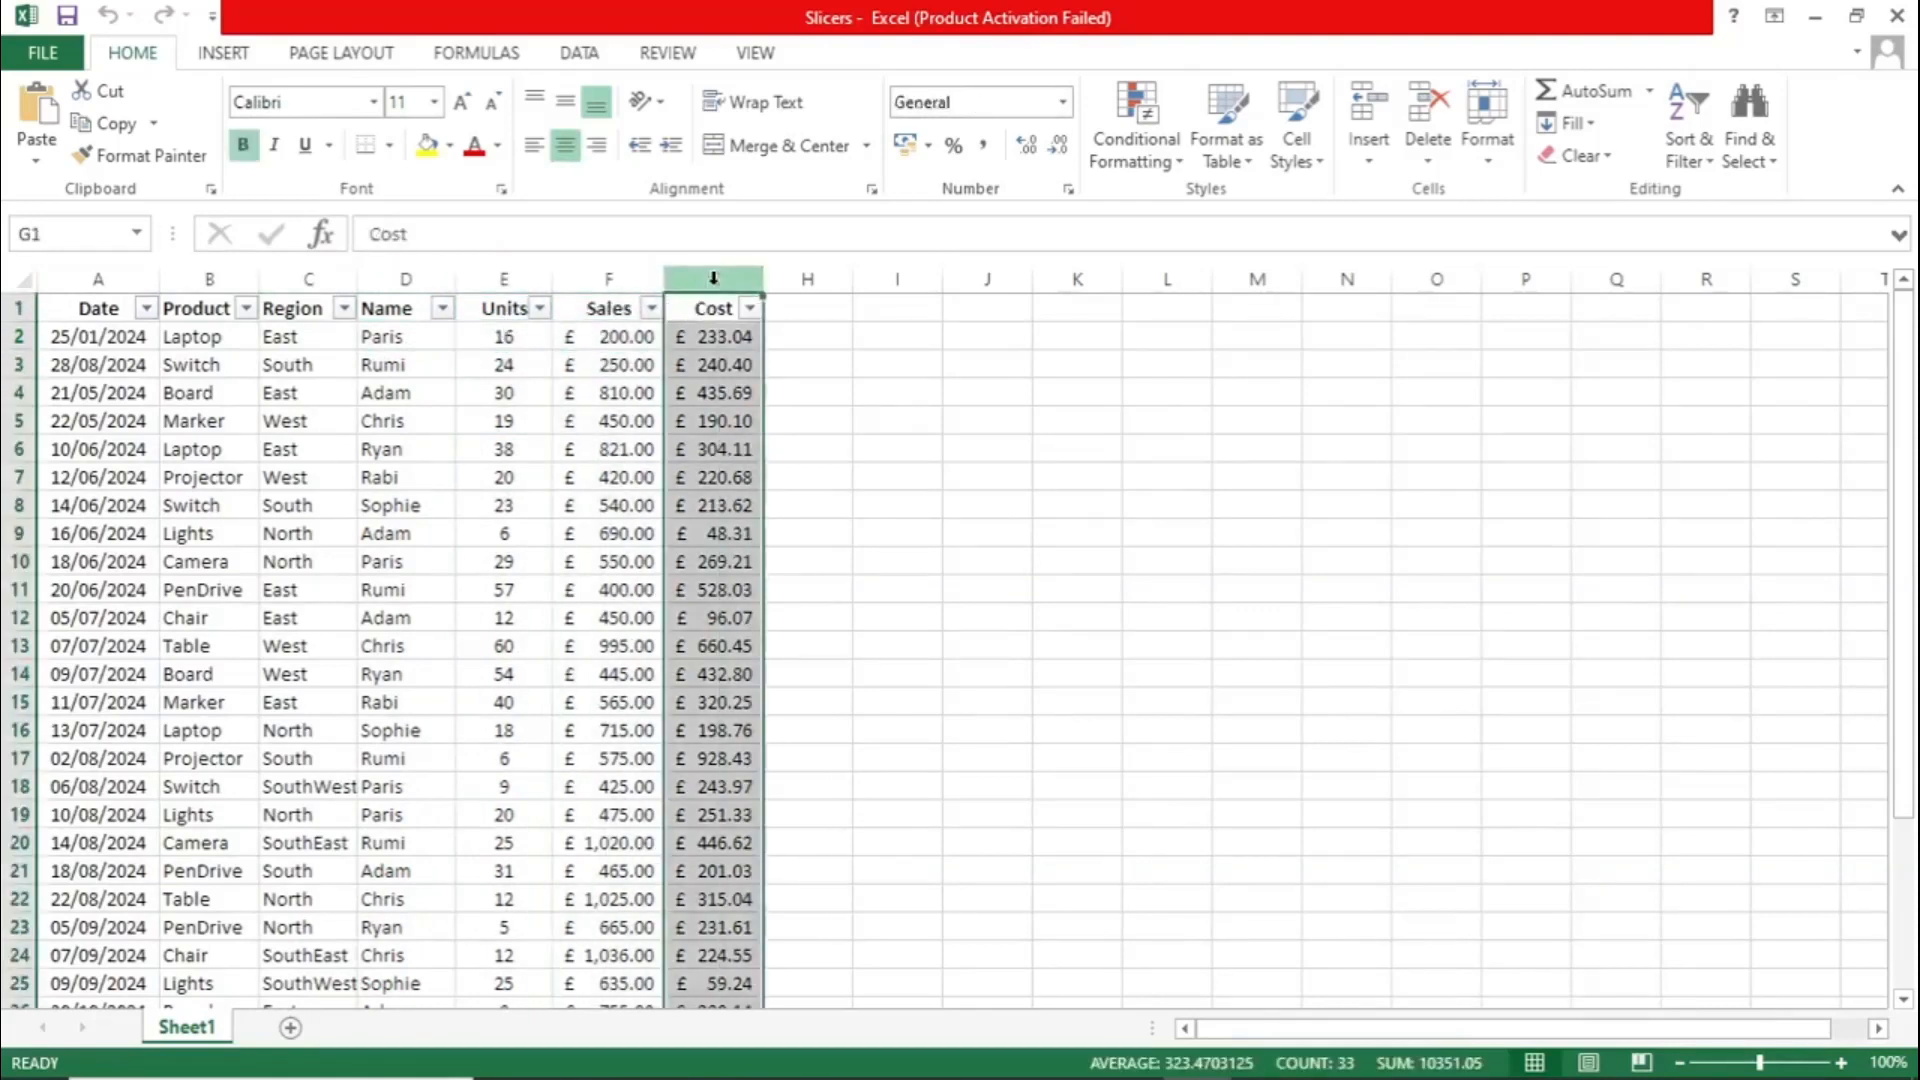
pyautogui.click(713, 337)
# - Create a PivotTable from the source data range on a new worksheet
pyautogui.click(510, 412)
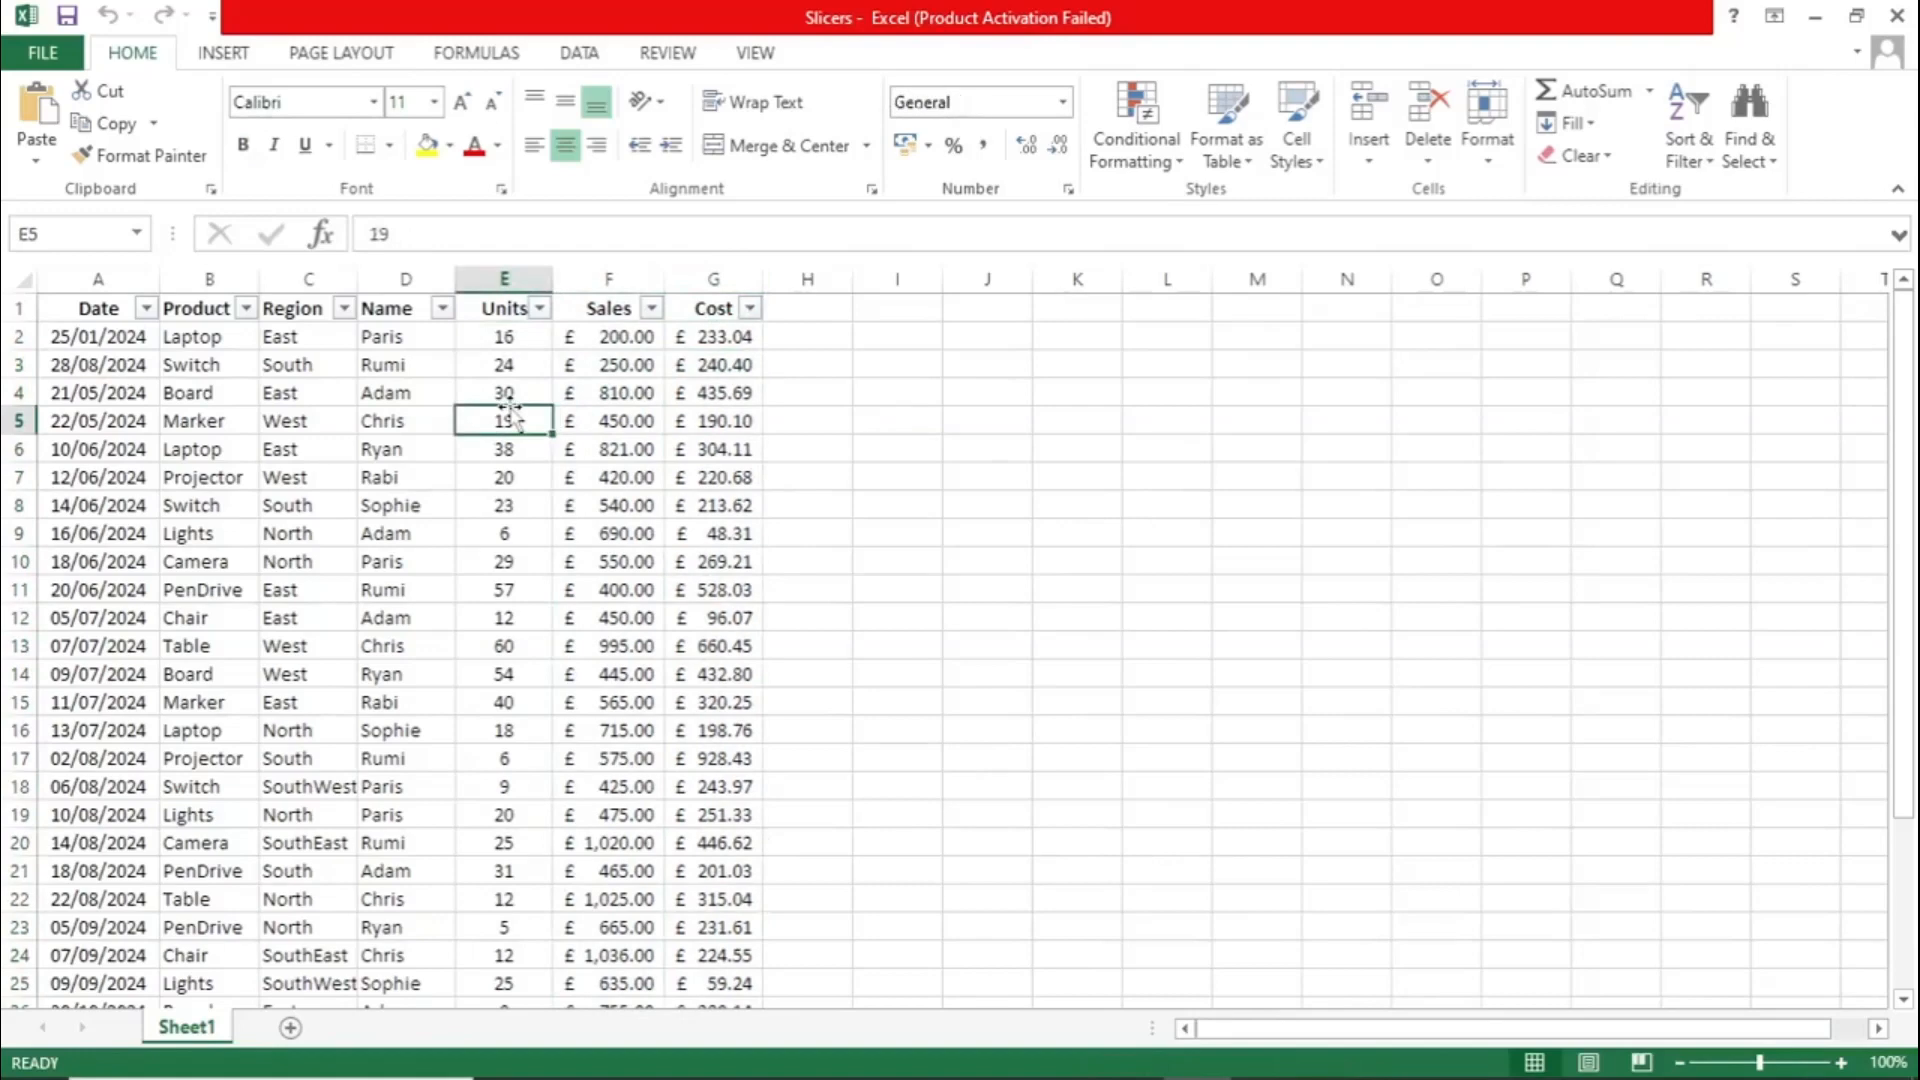
pyautogui.click(225, 54)
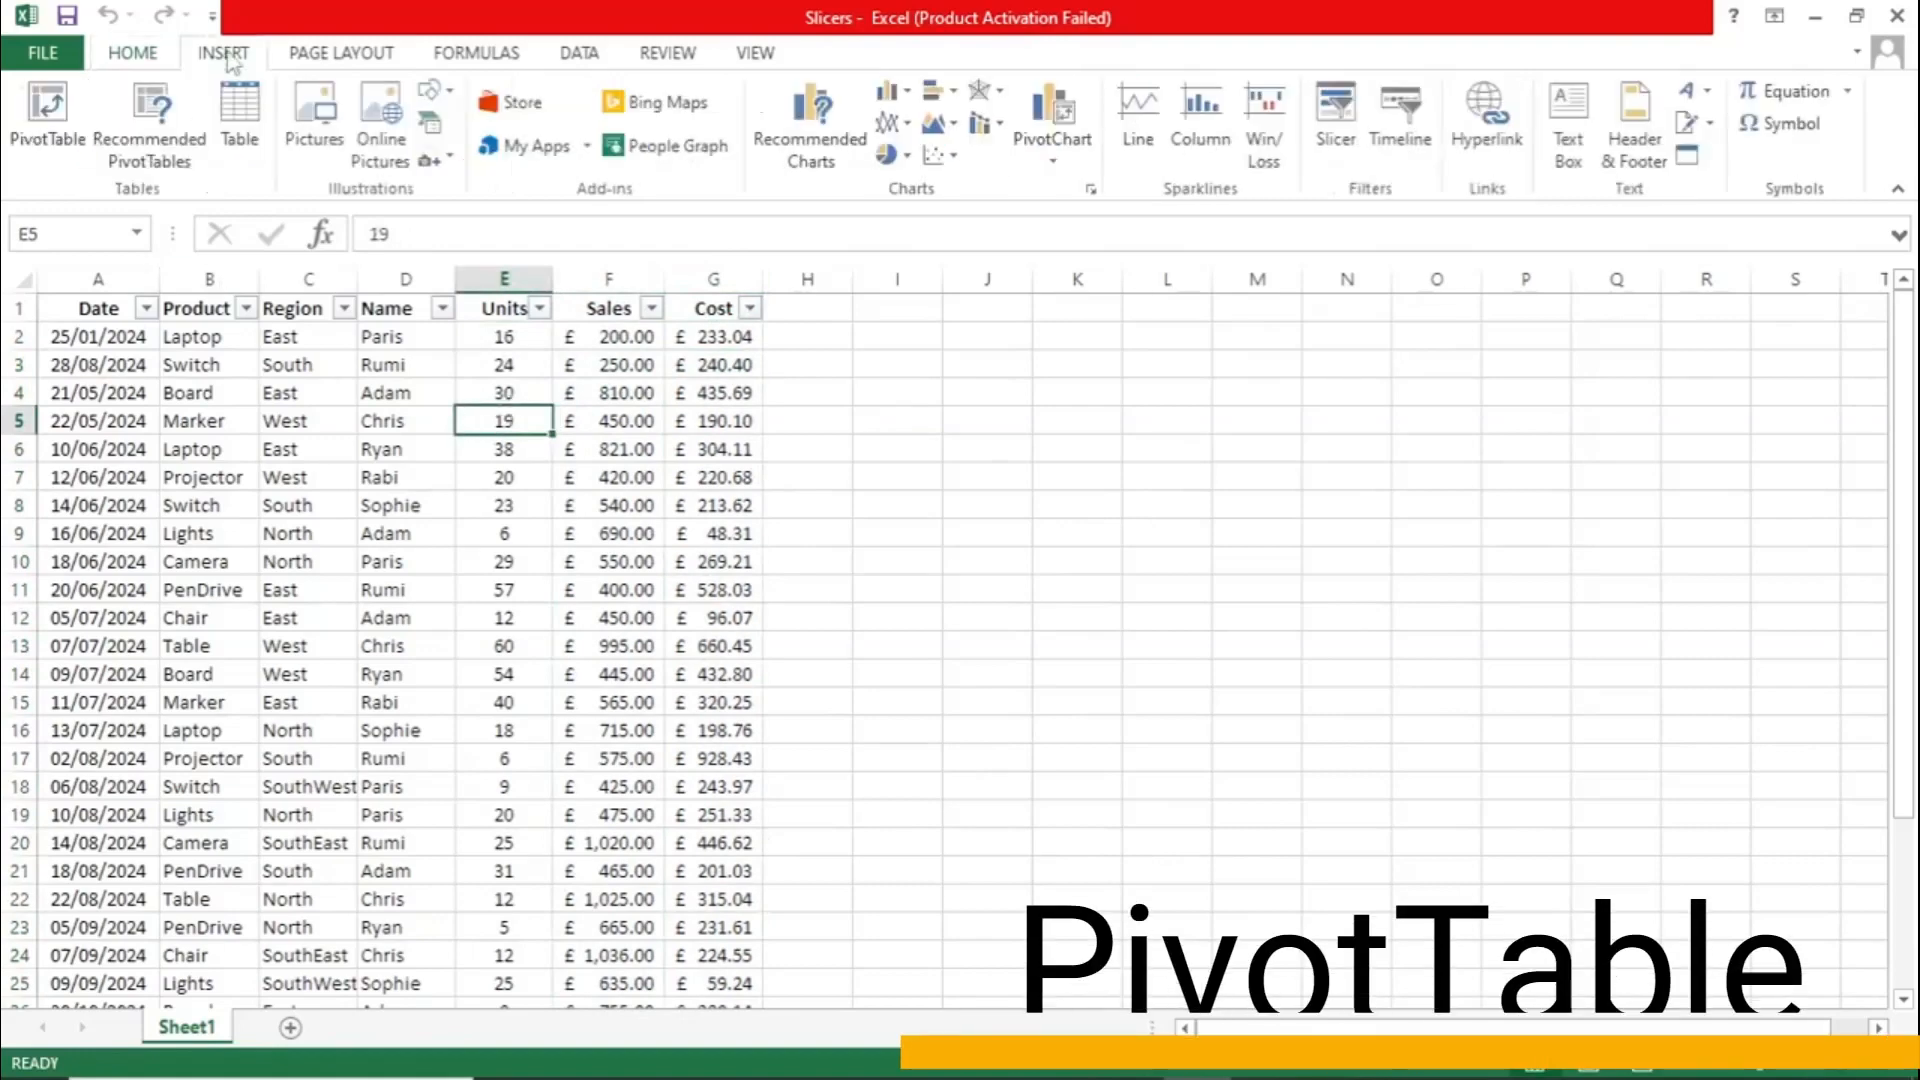
pyautogui.click(52, 108)
pyautogui.click(1183, 846)
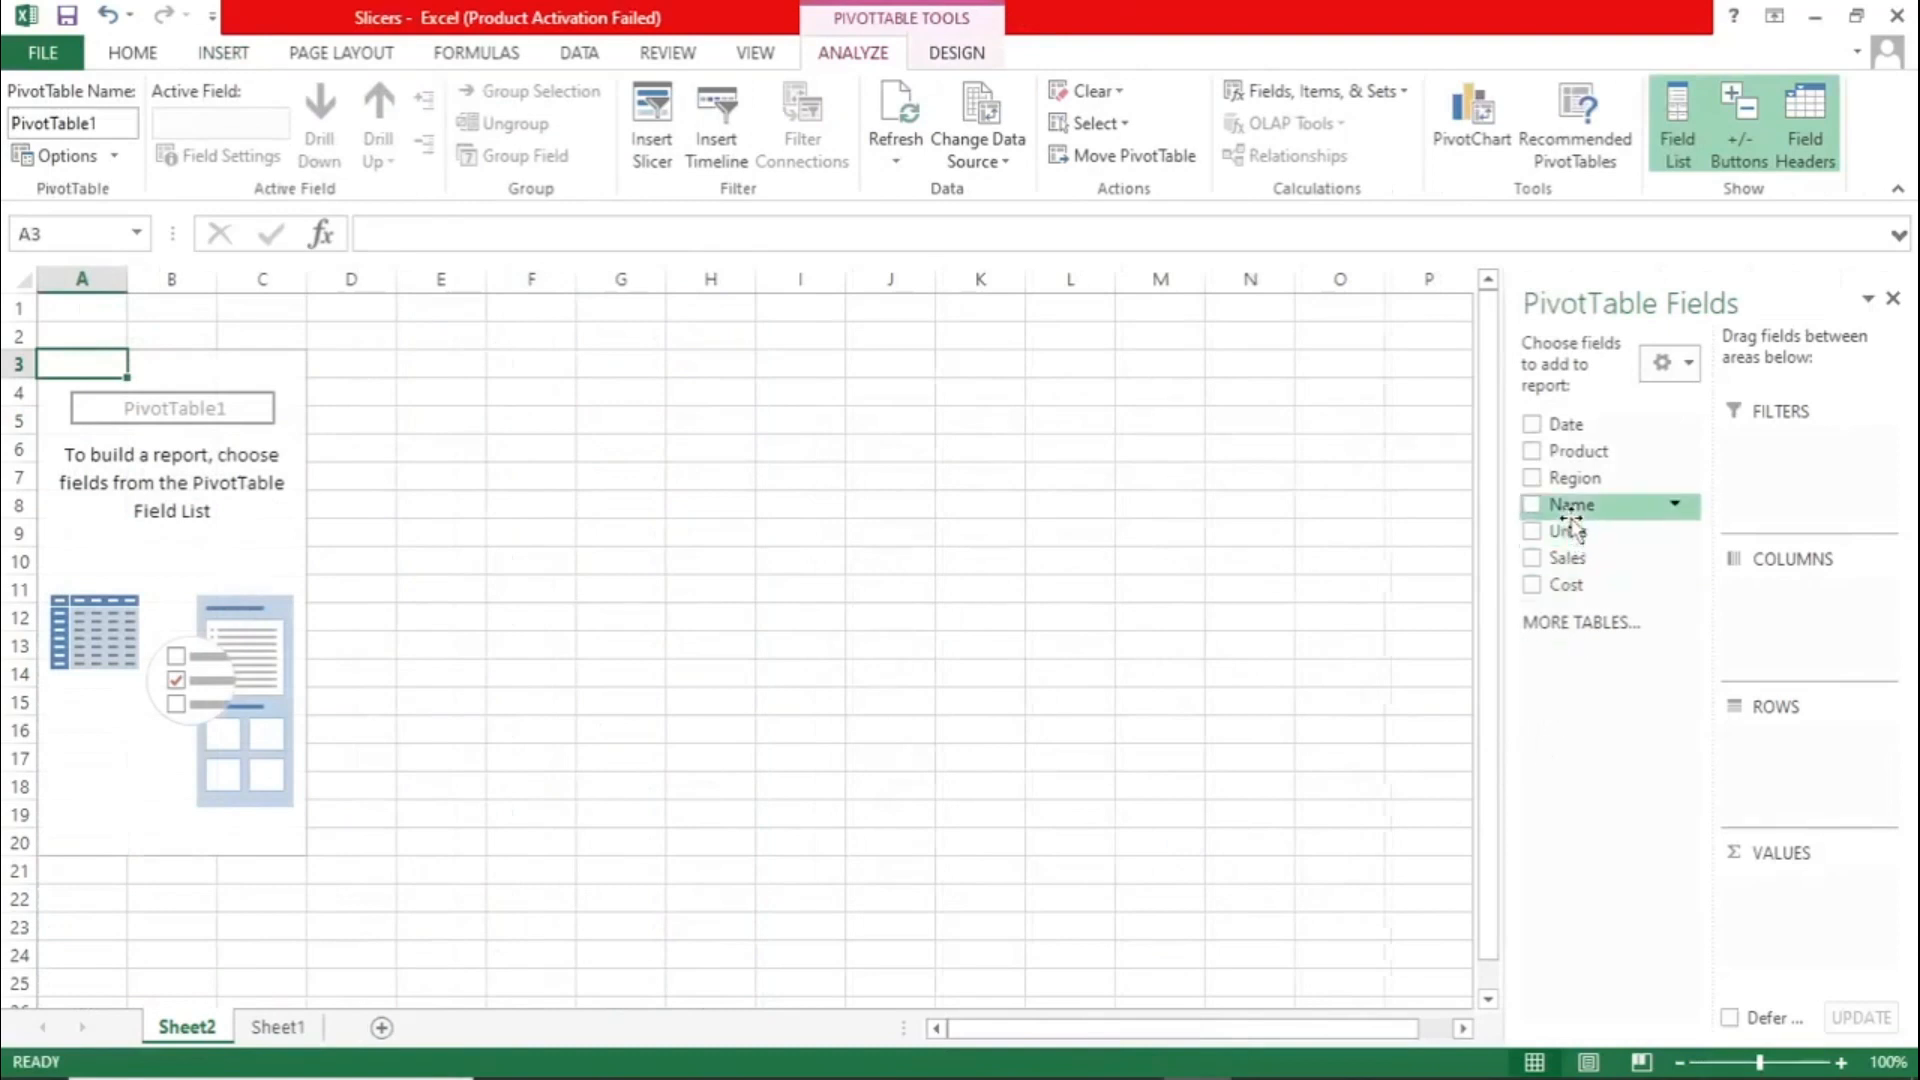
# - Lay out the PivotTable with Name as columns, Region as rows and the count of Region as values
pyautogui.moveTo(1570, 518); pyautogui.dragTo(1810, 604)
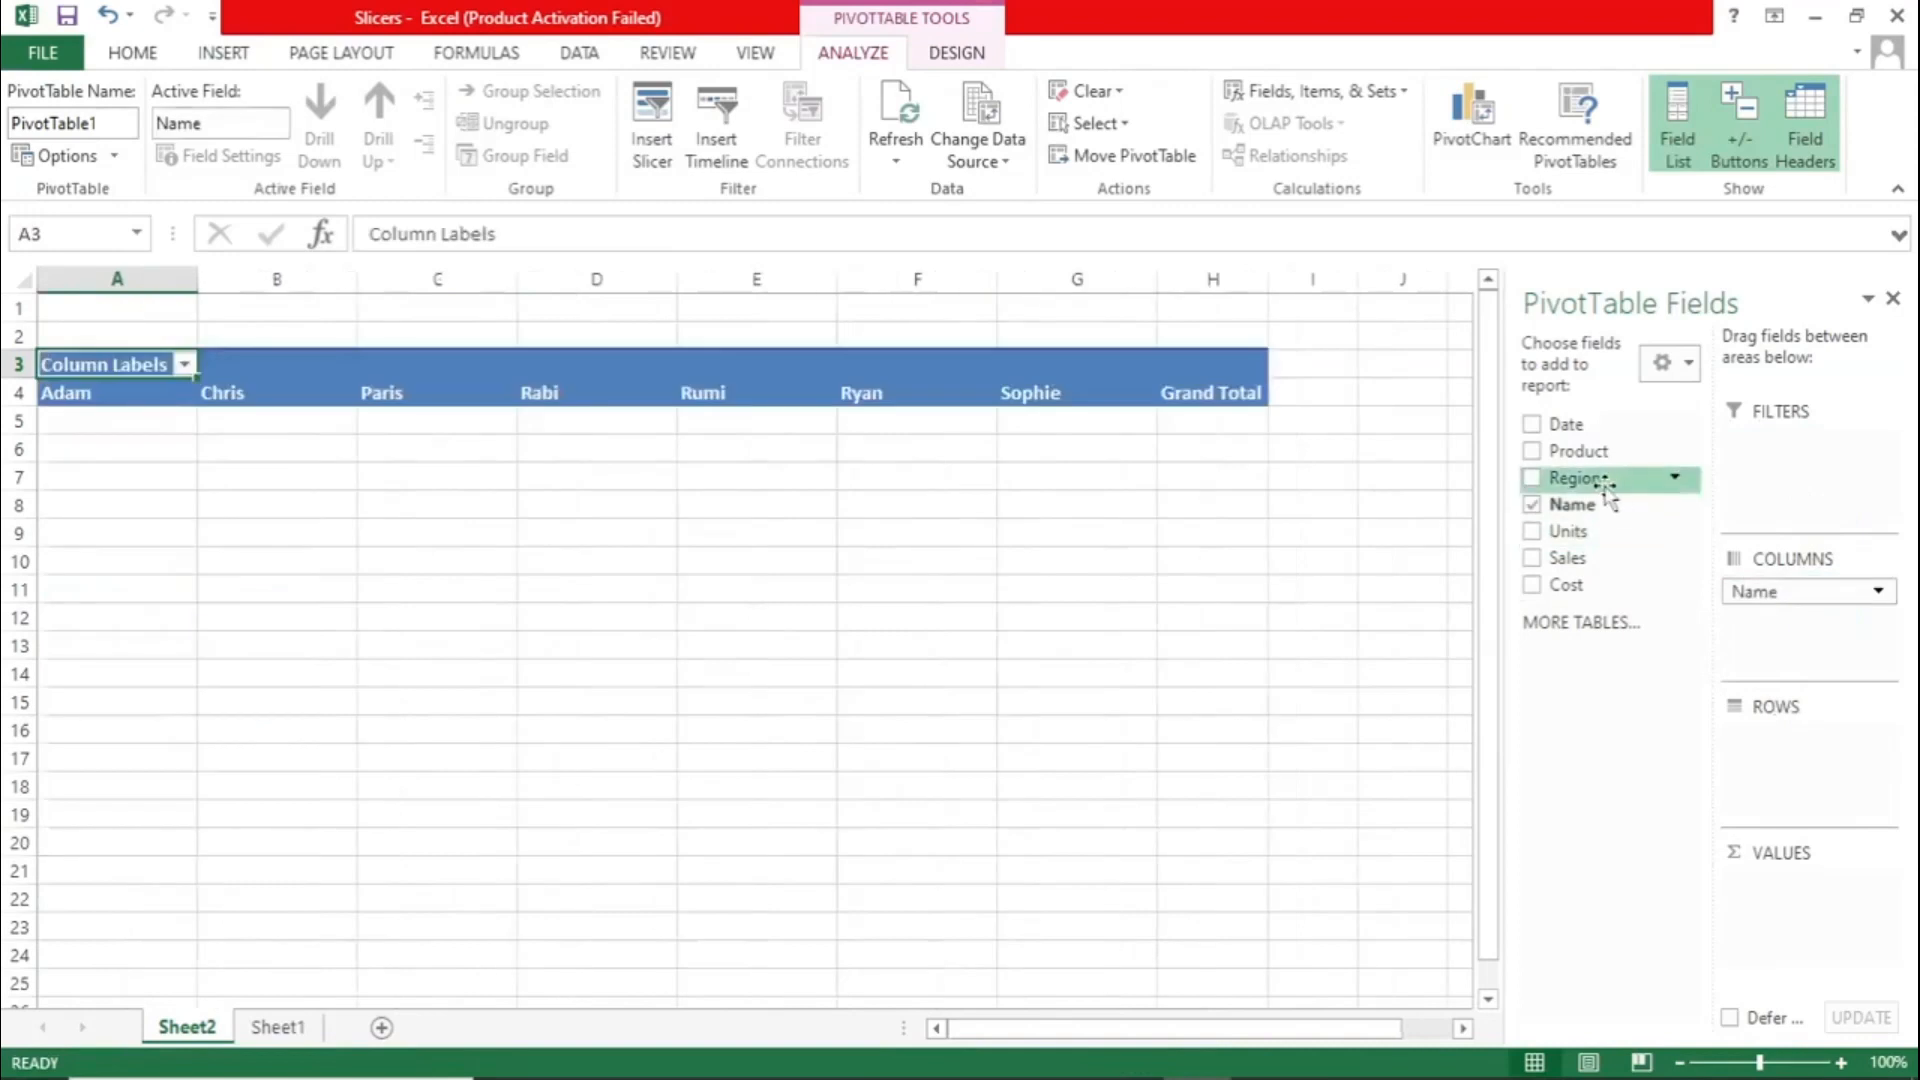
pyautogui.moveTo(1607, 490); pyautogui.dragTo(1847, 887)
pyautogui.click(812, 668)
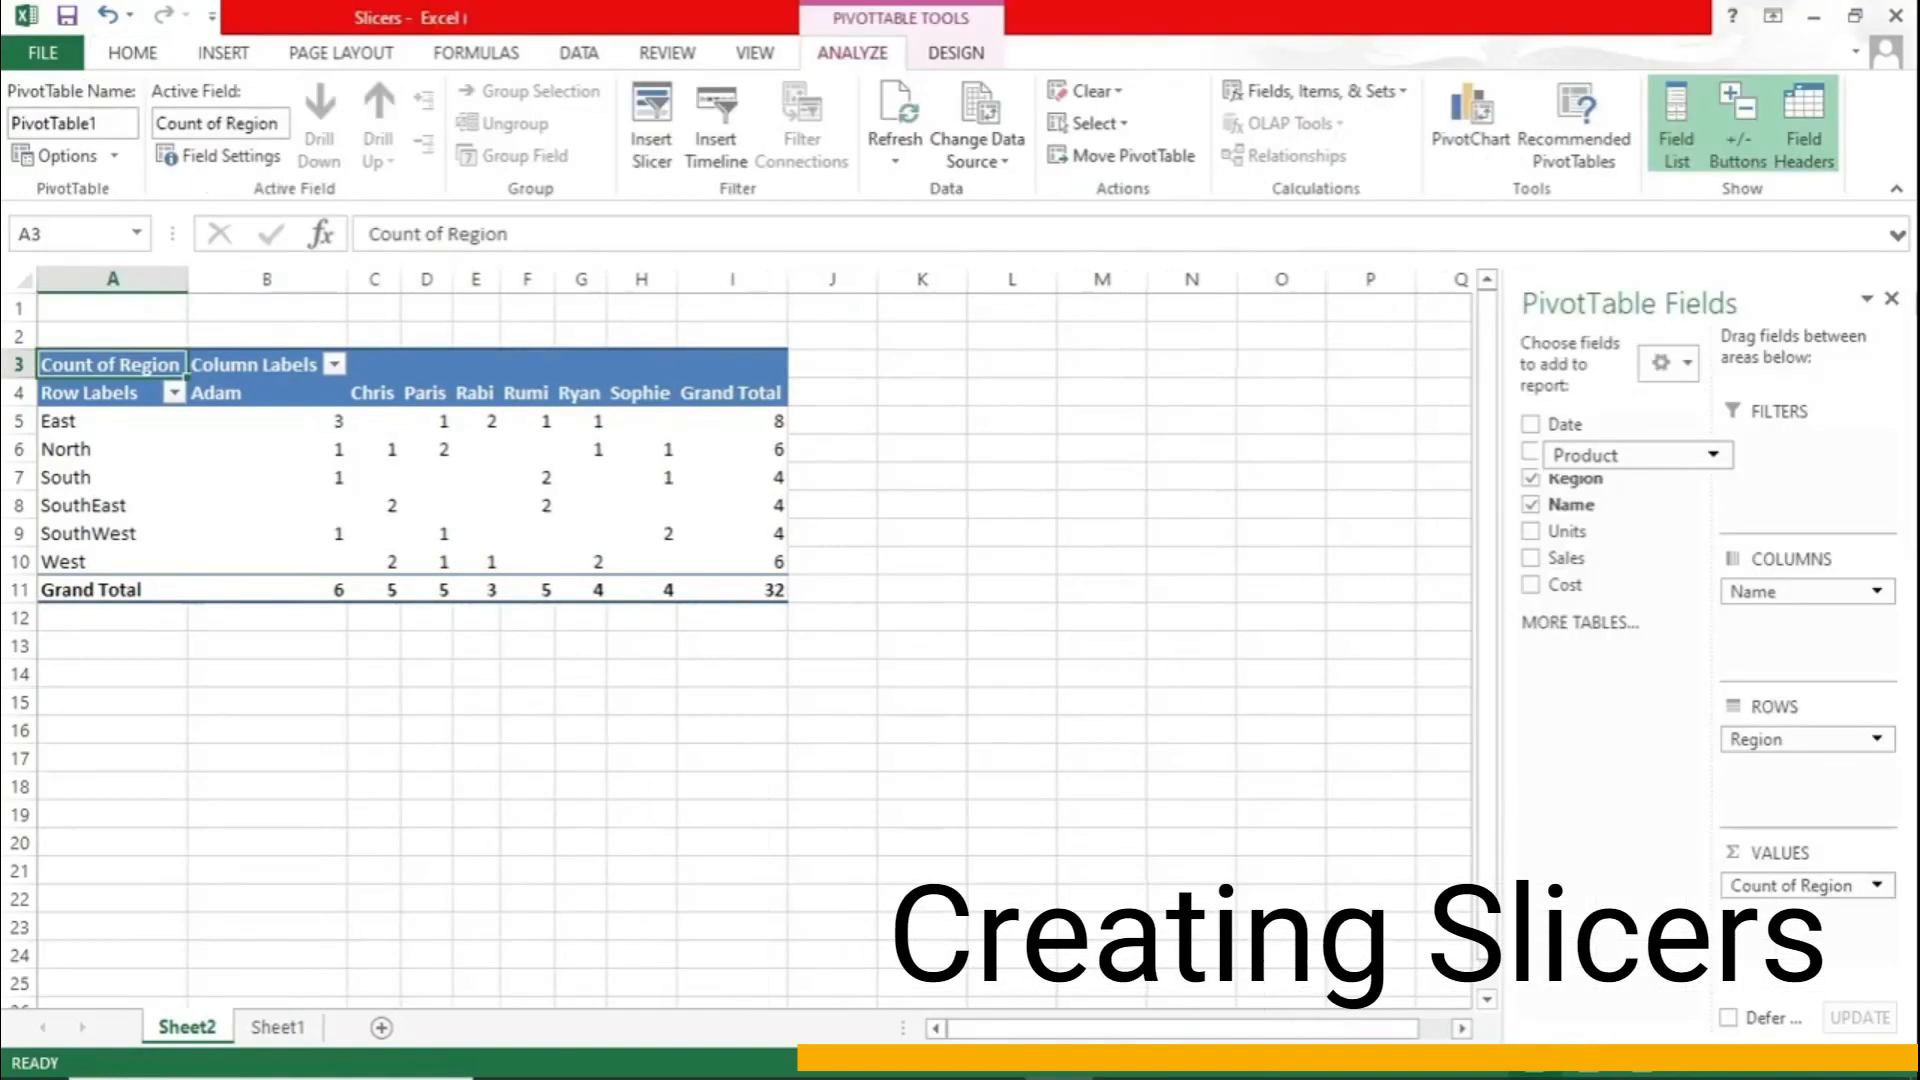
# - Add Product as a report filter to the PivotTable and remove it again
pyautogui.moveTo(1640, 455); pyautogui.dragTo(1765, 456)
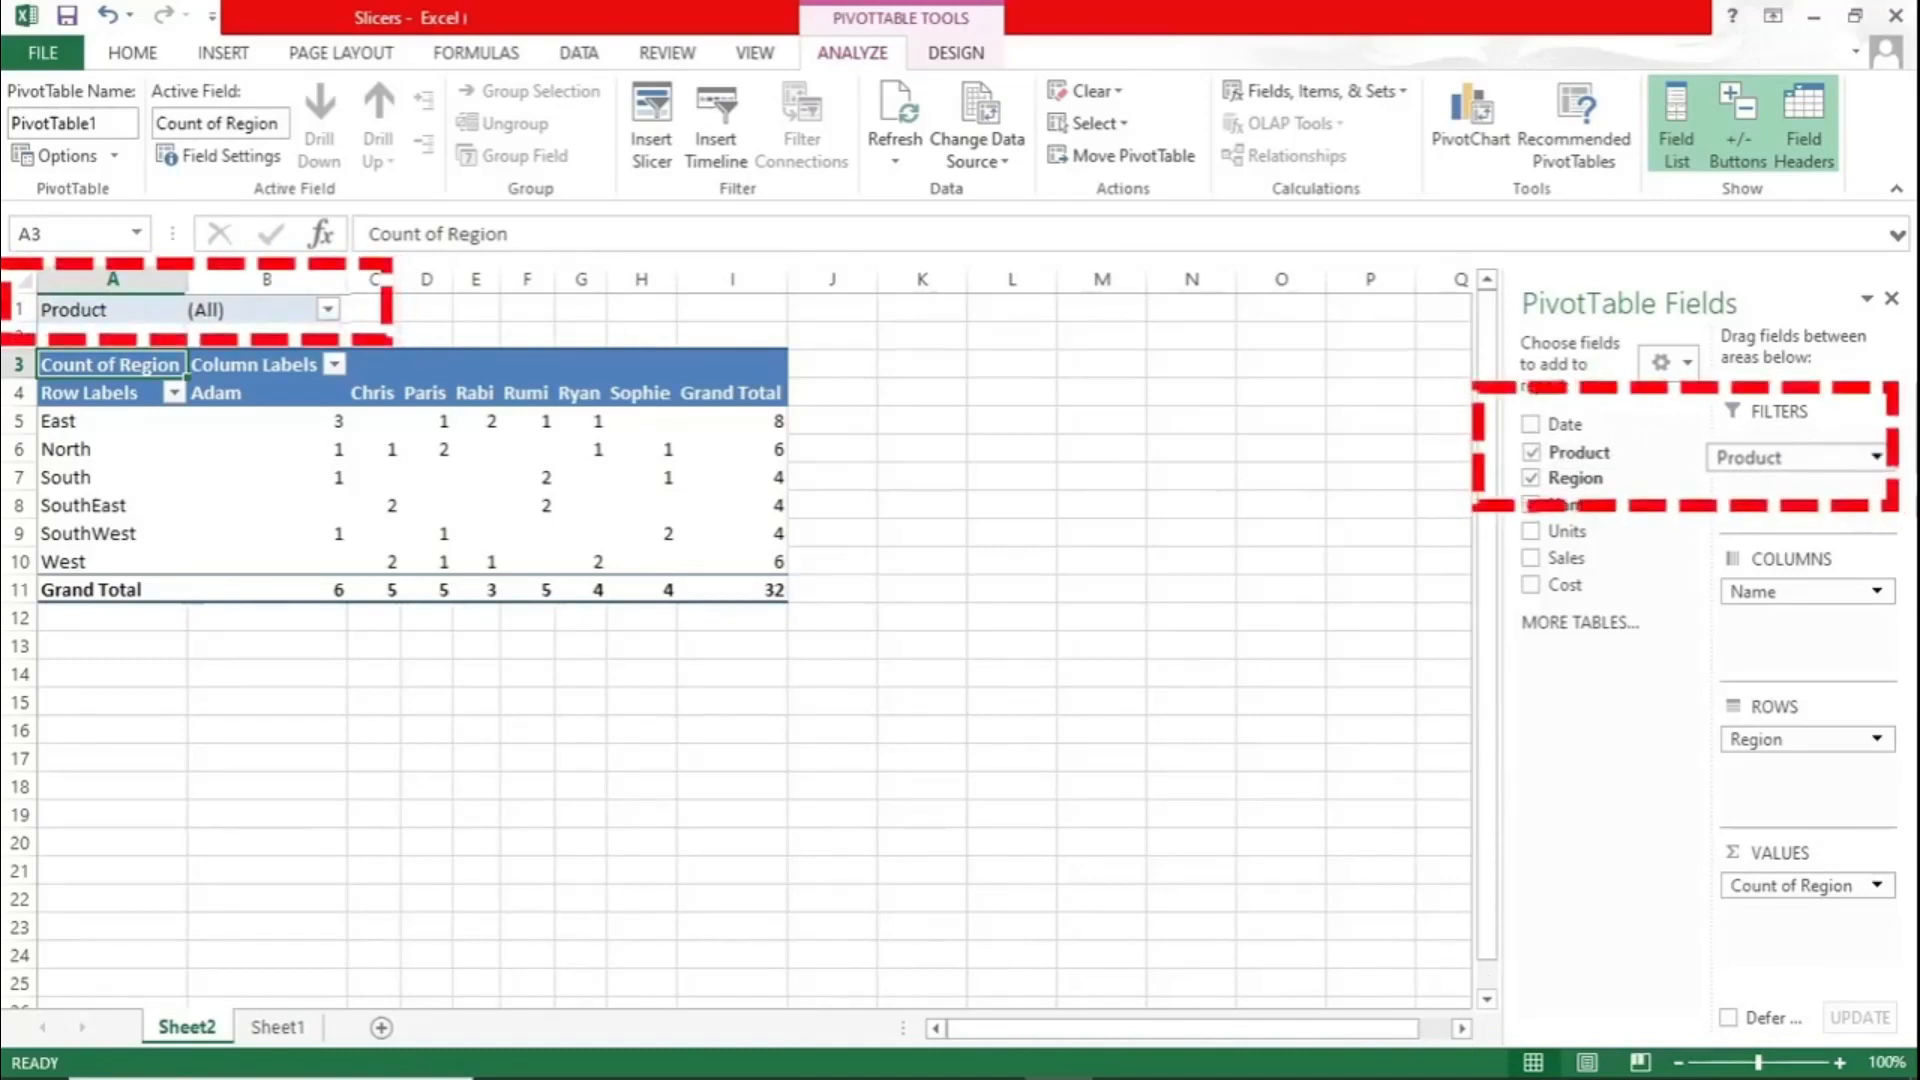
pyautogui.moveTo(1760, 457); pyautogui.dragTo(1598, 455)
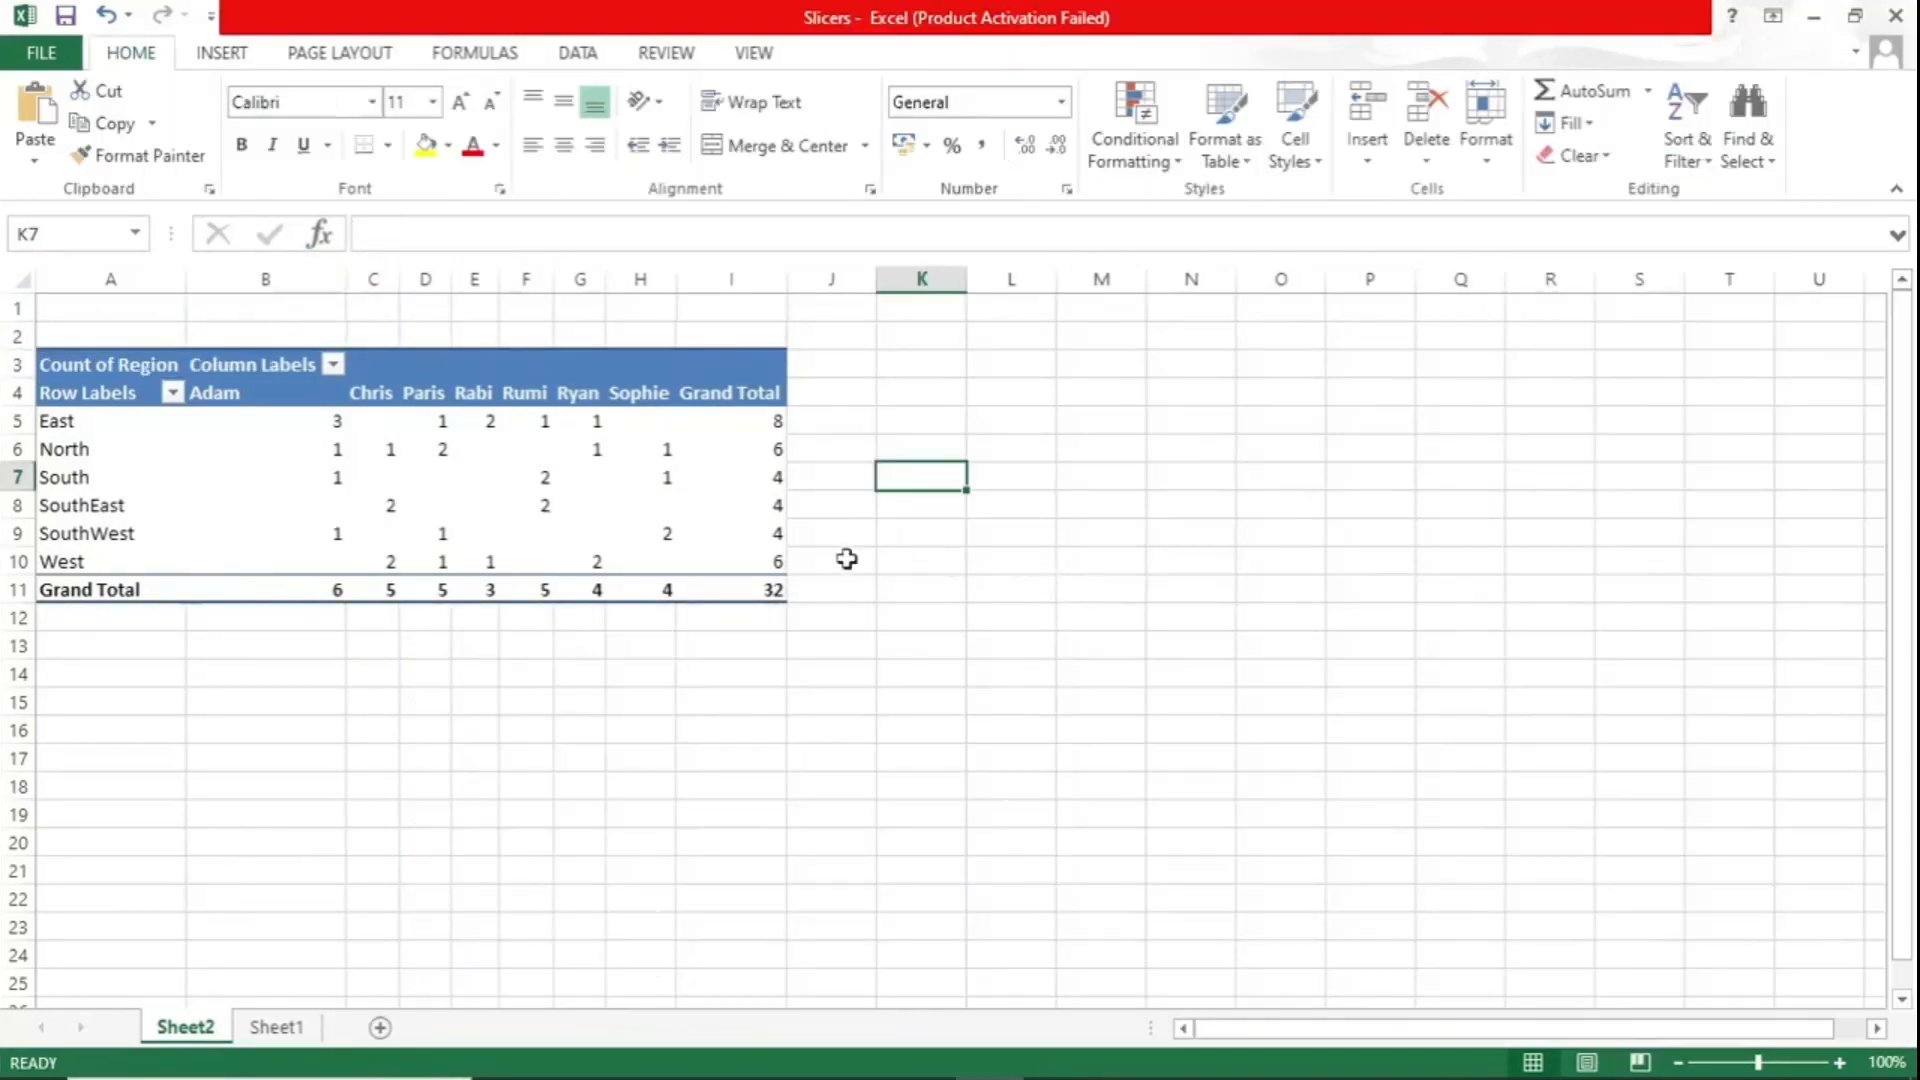
# - Insert slicers for the Region, Name and Units fields of the PivotTable
pyautogui.click(590, 501)
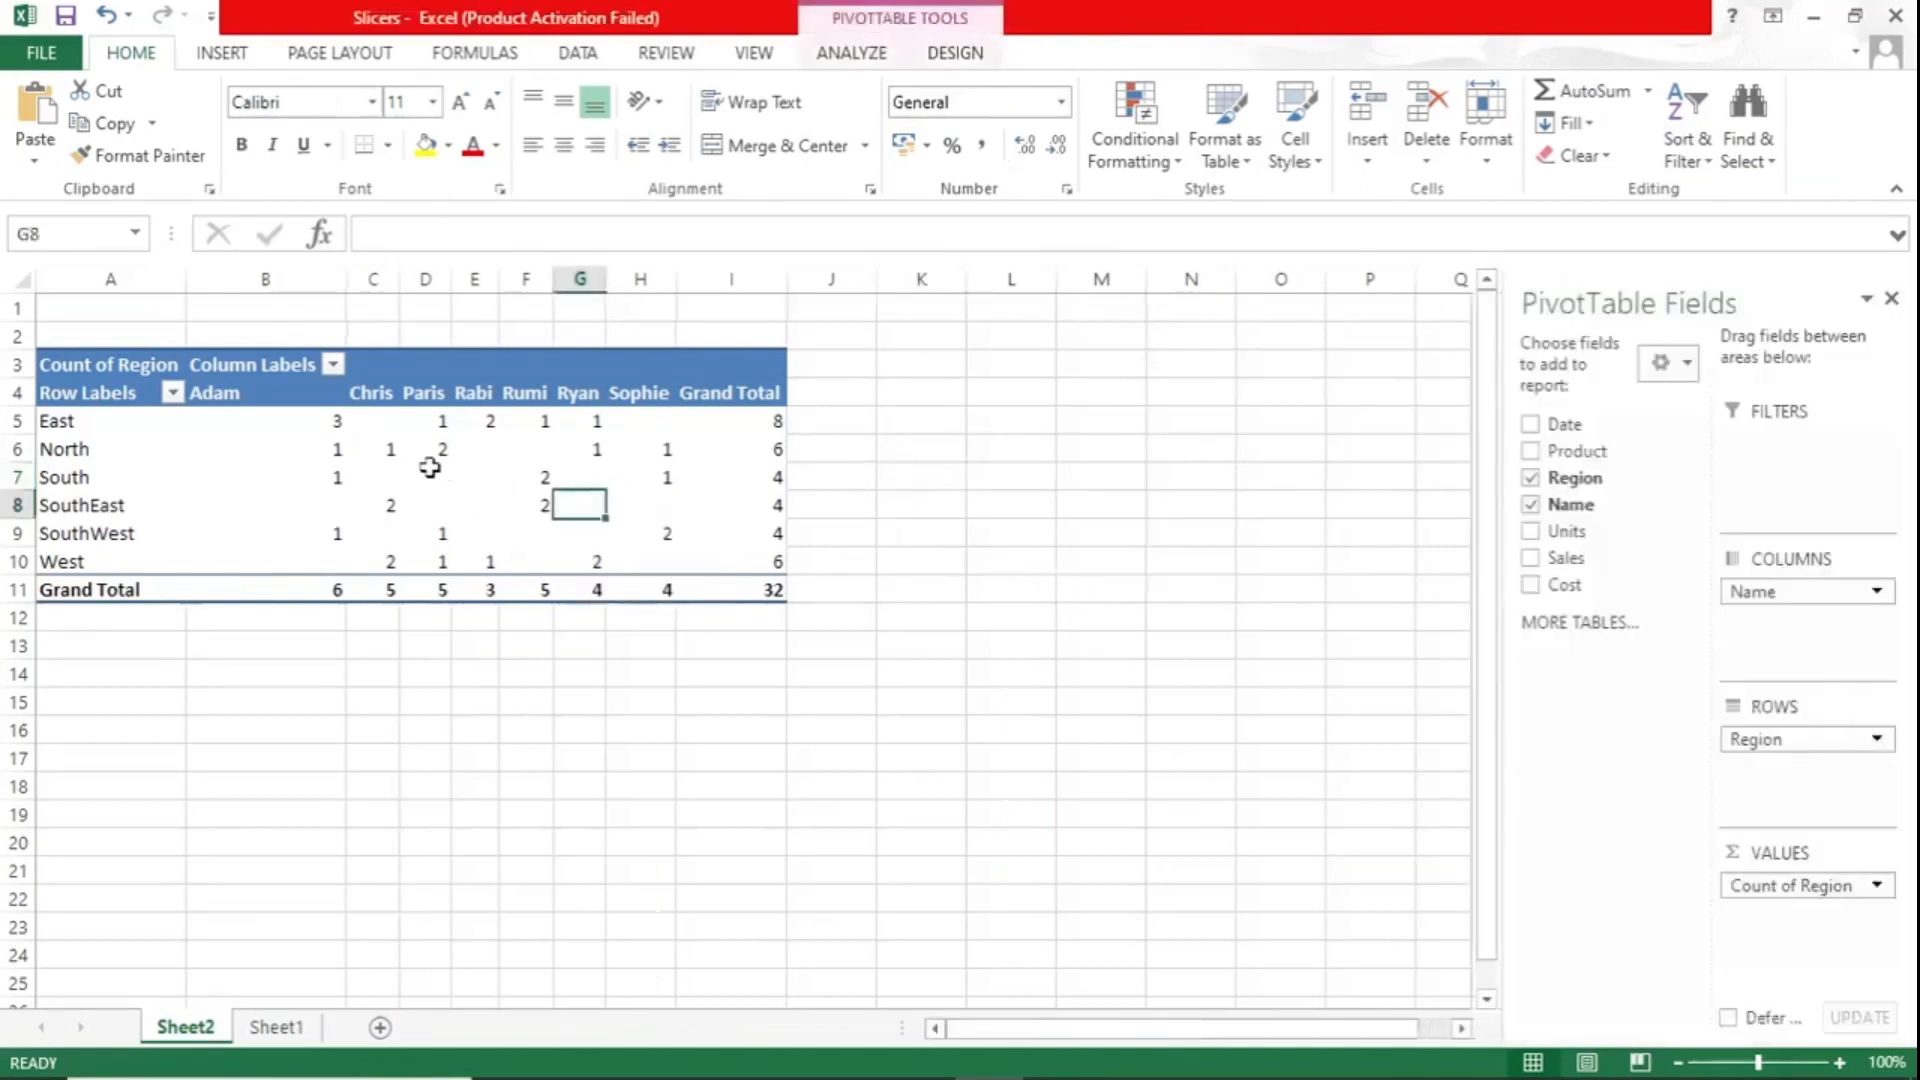
pyautogui.click(430, 470)
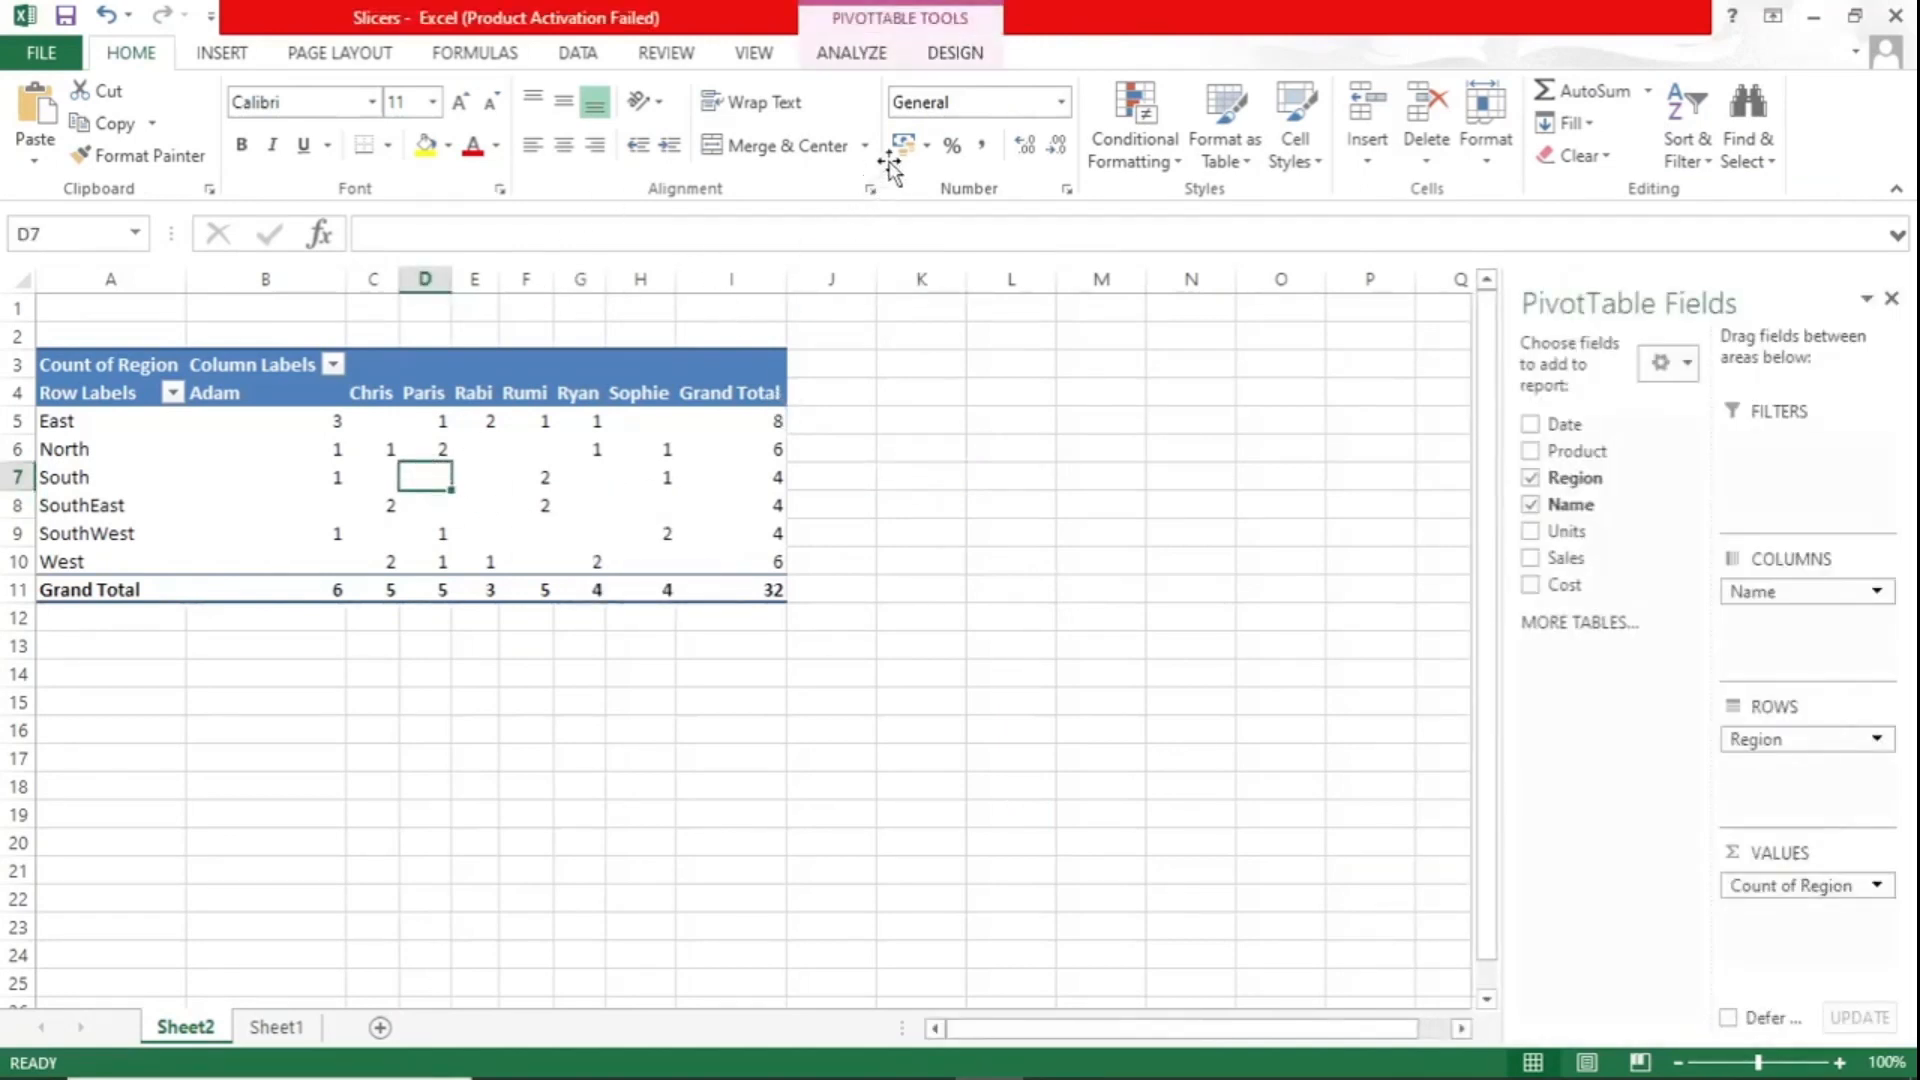
pyautogui.click(858, 55)
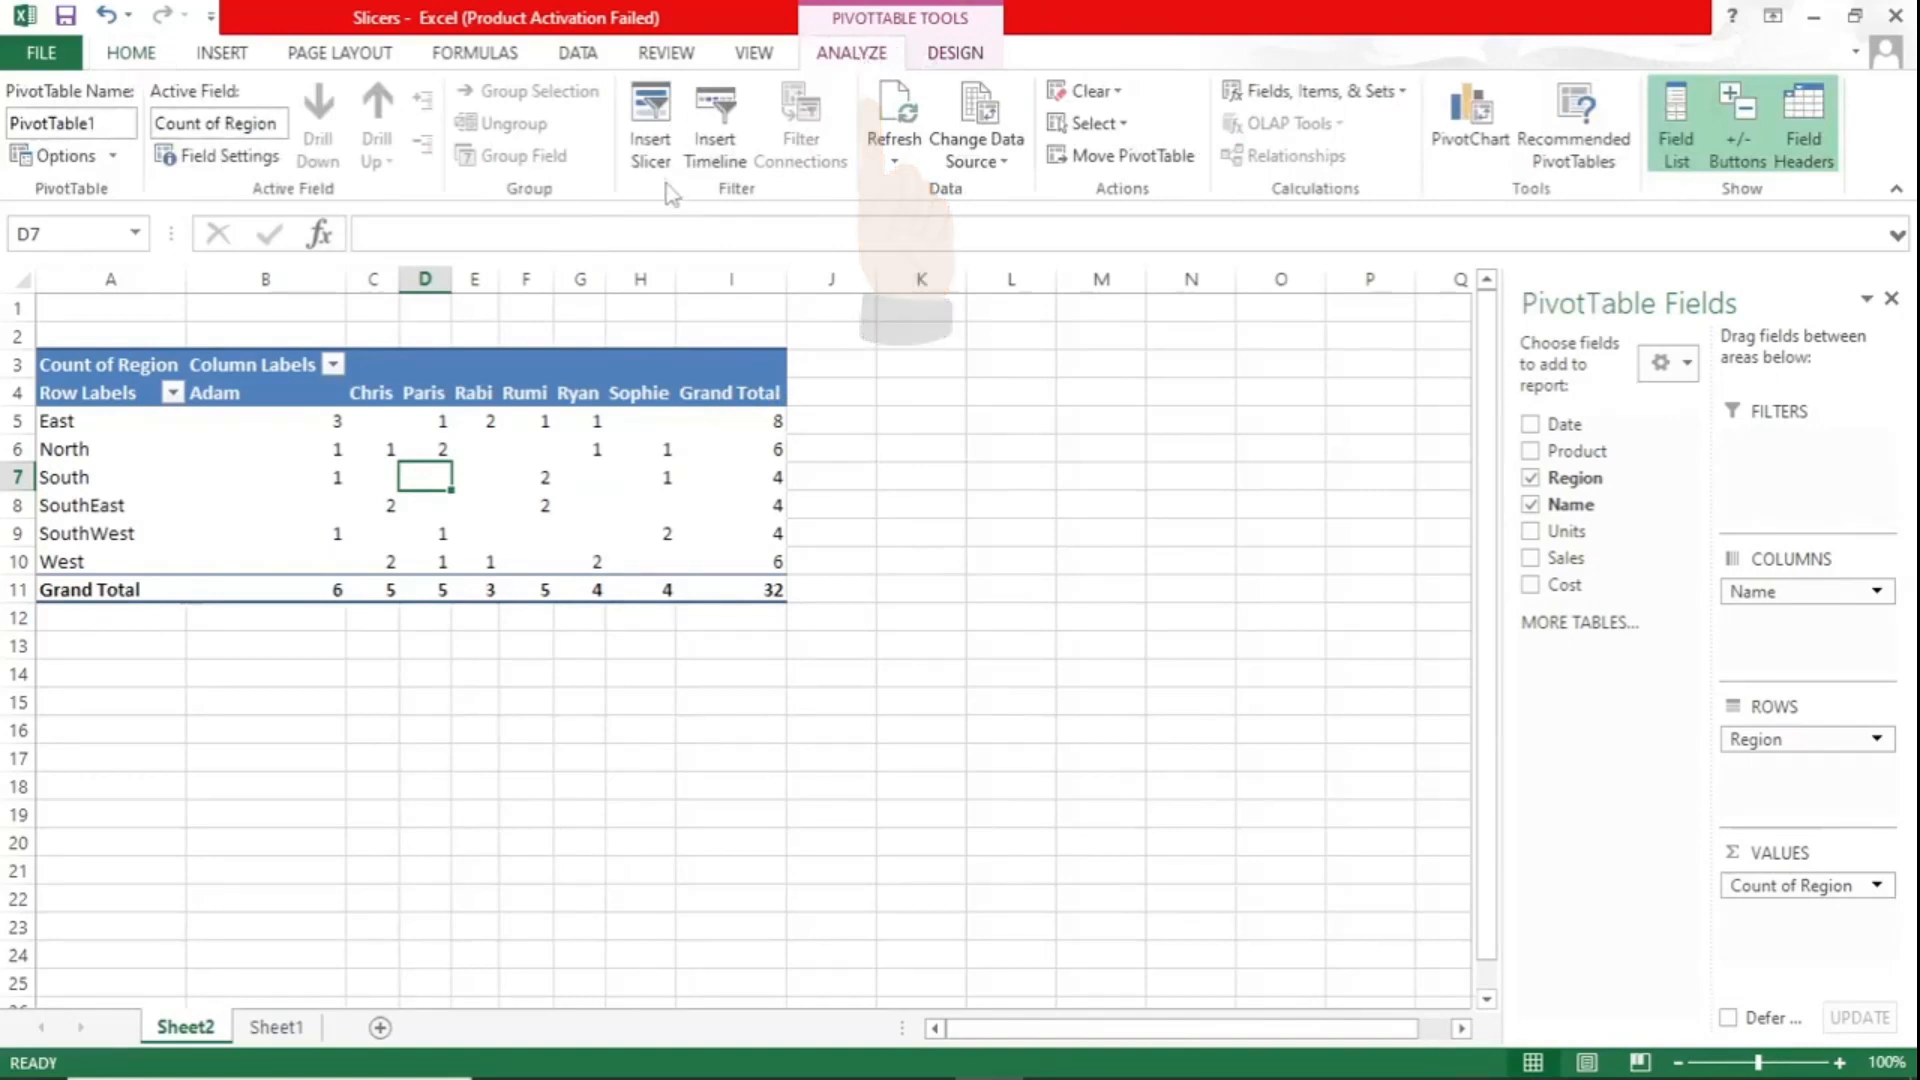
pyautogui.click(650, 150)
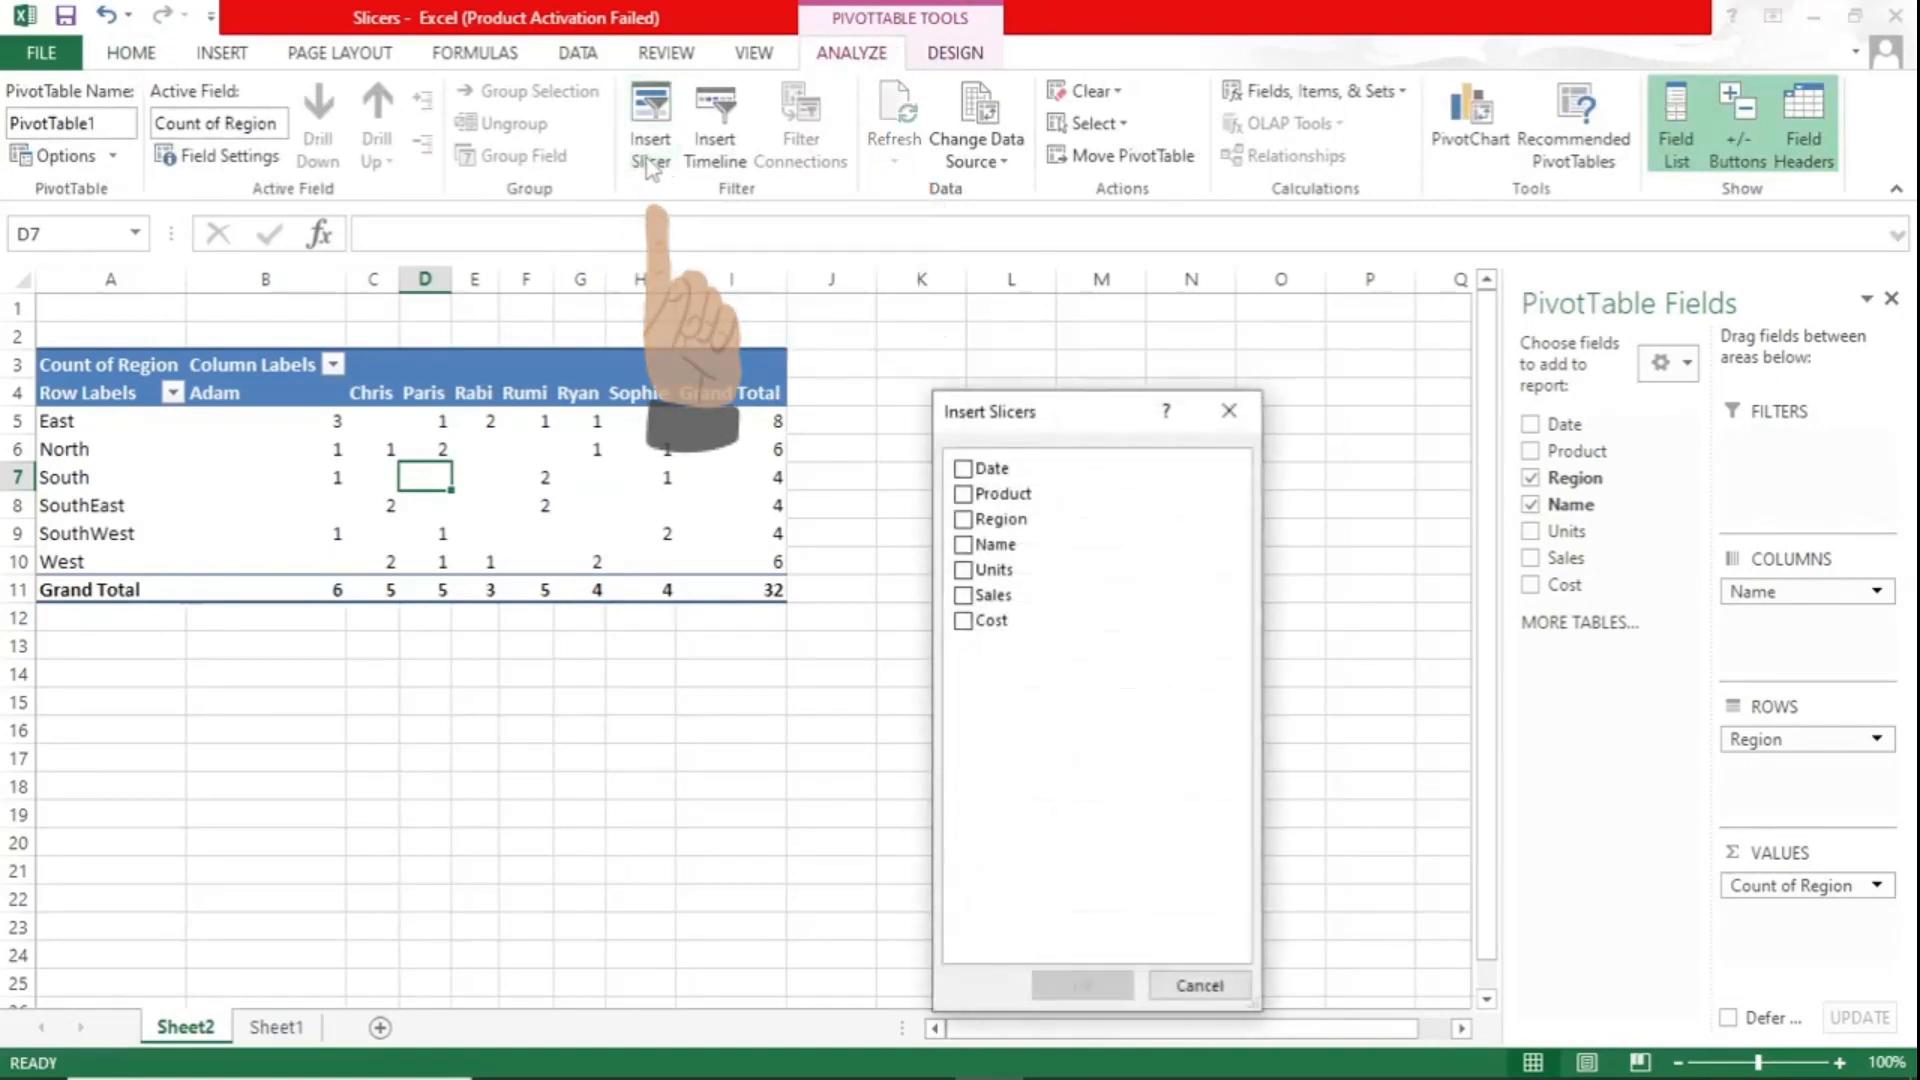
pyautogui.click(962, 496)
pyautogui.click(962, 519)
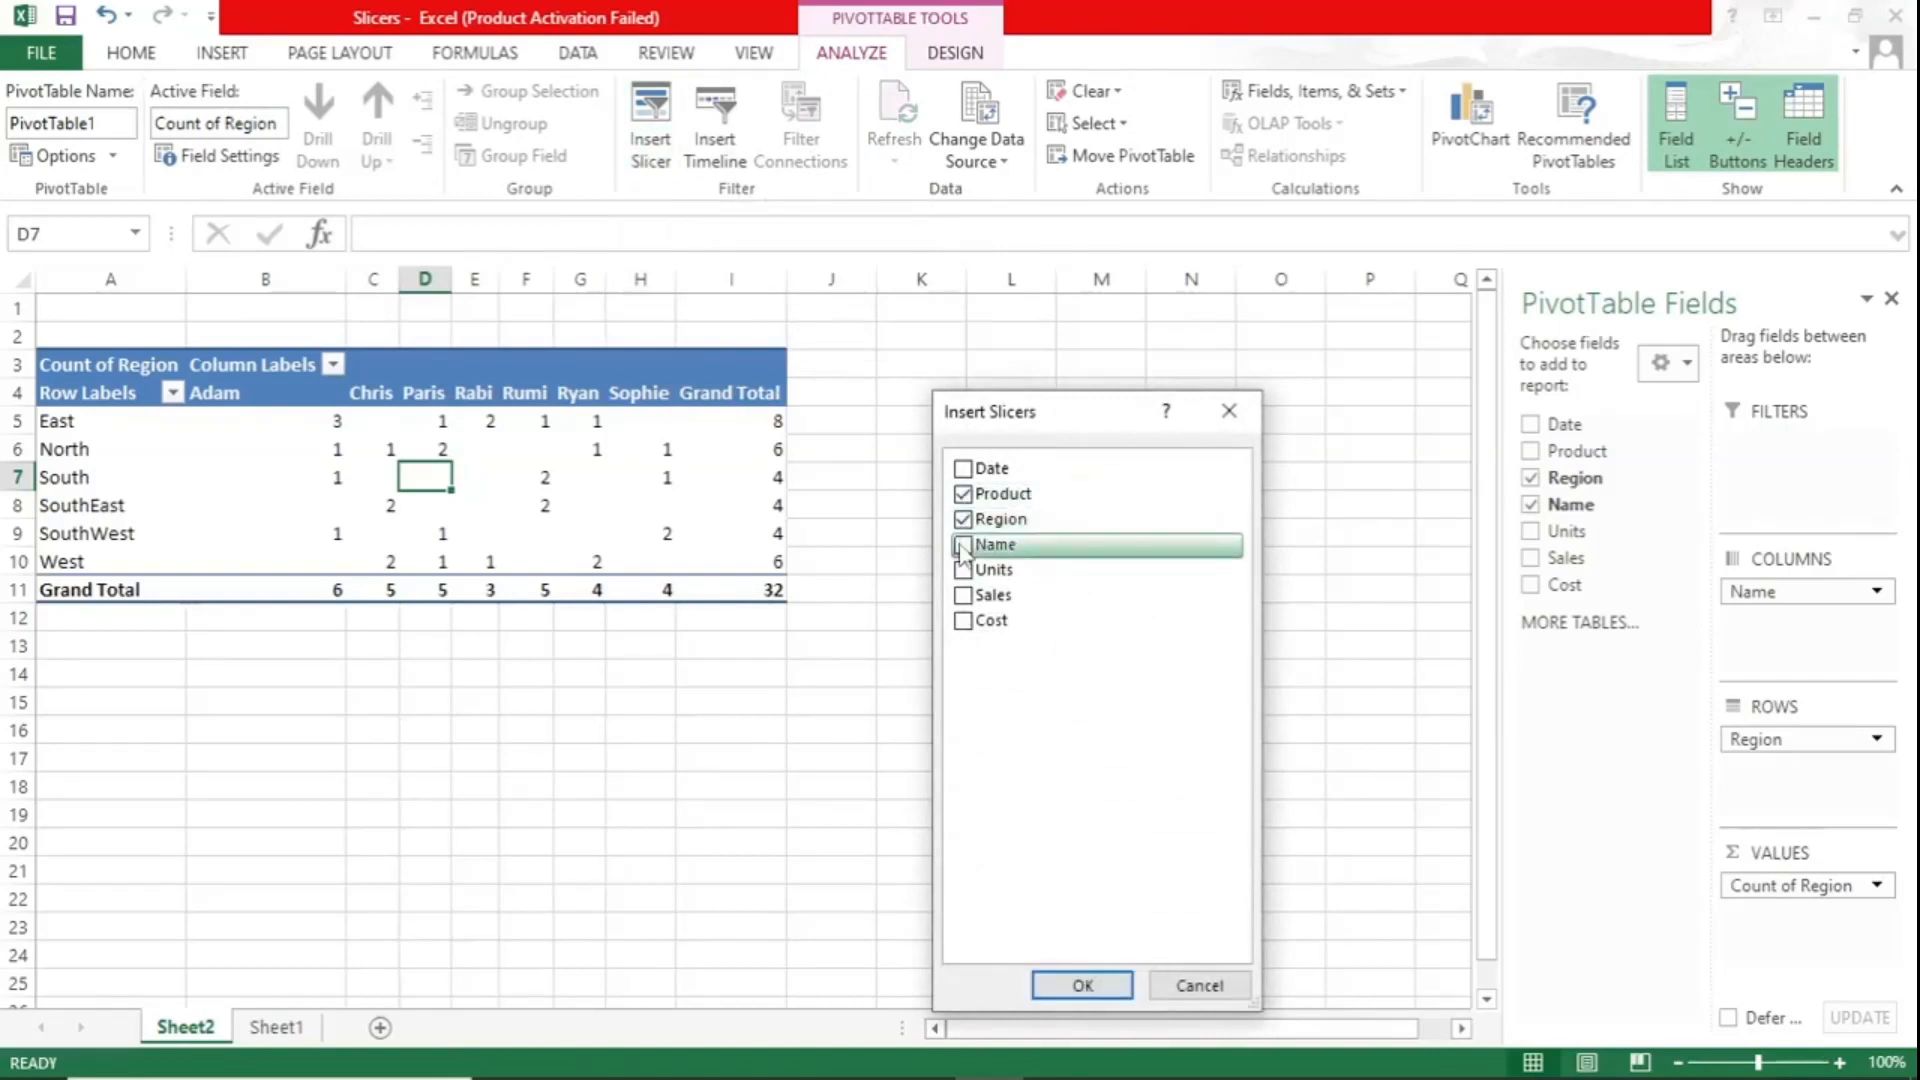
pyautogui.click(1020, 494)
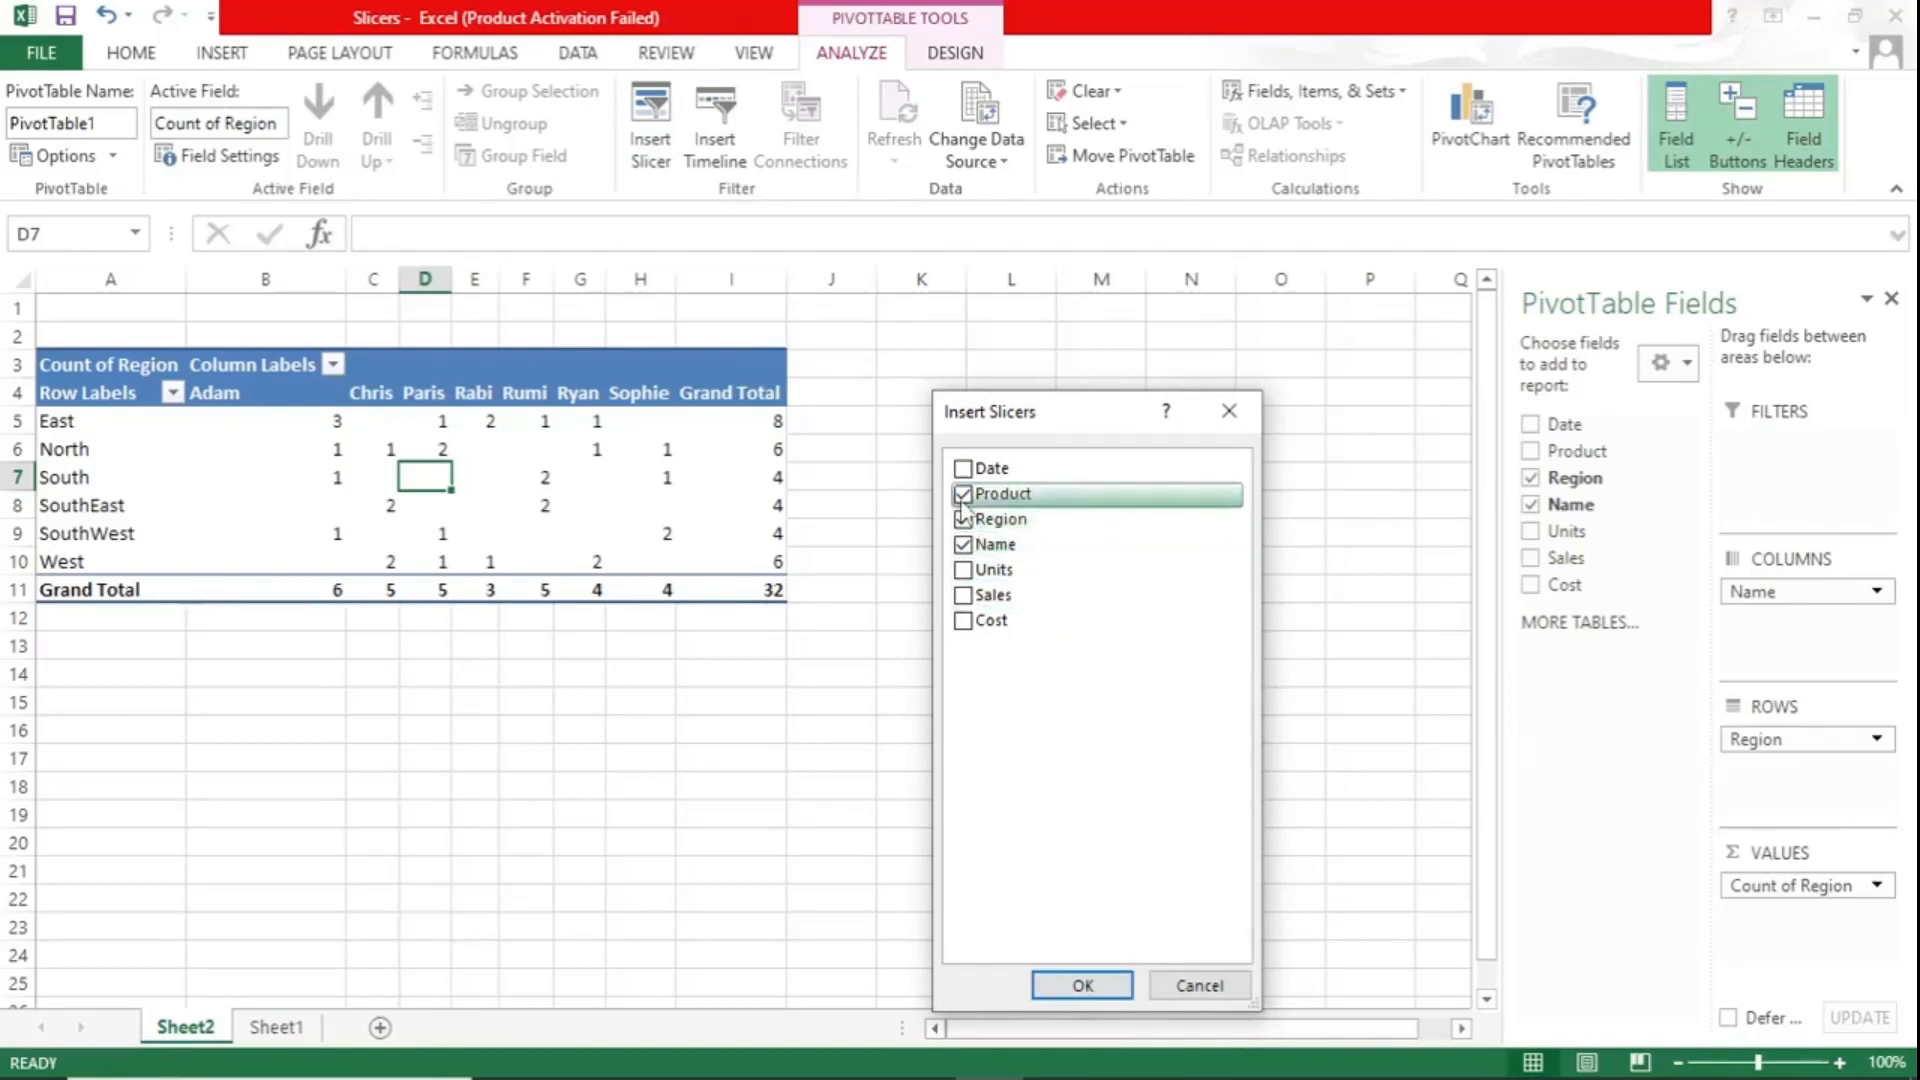
pyautogui.click(1000, 570)
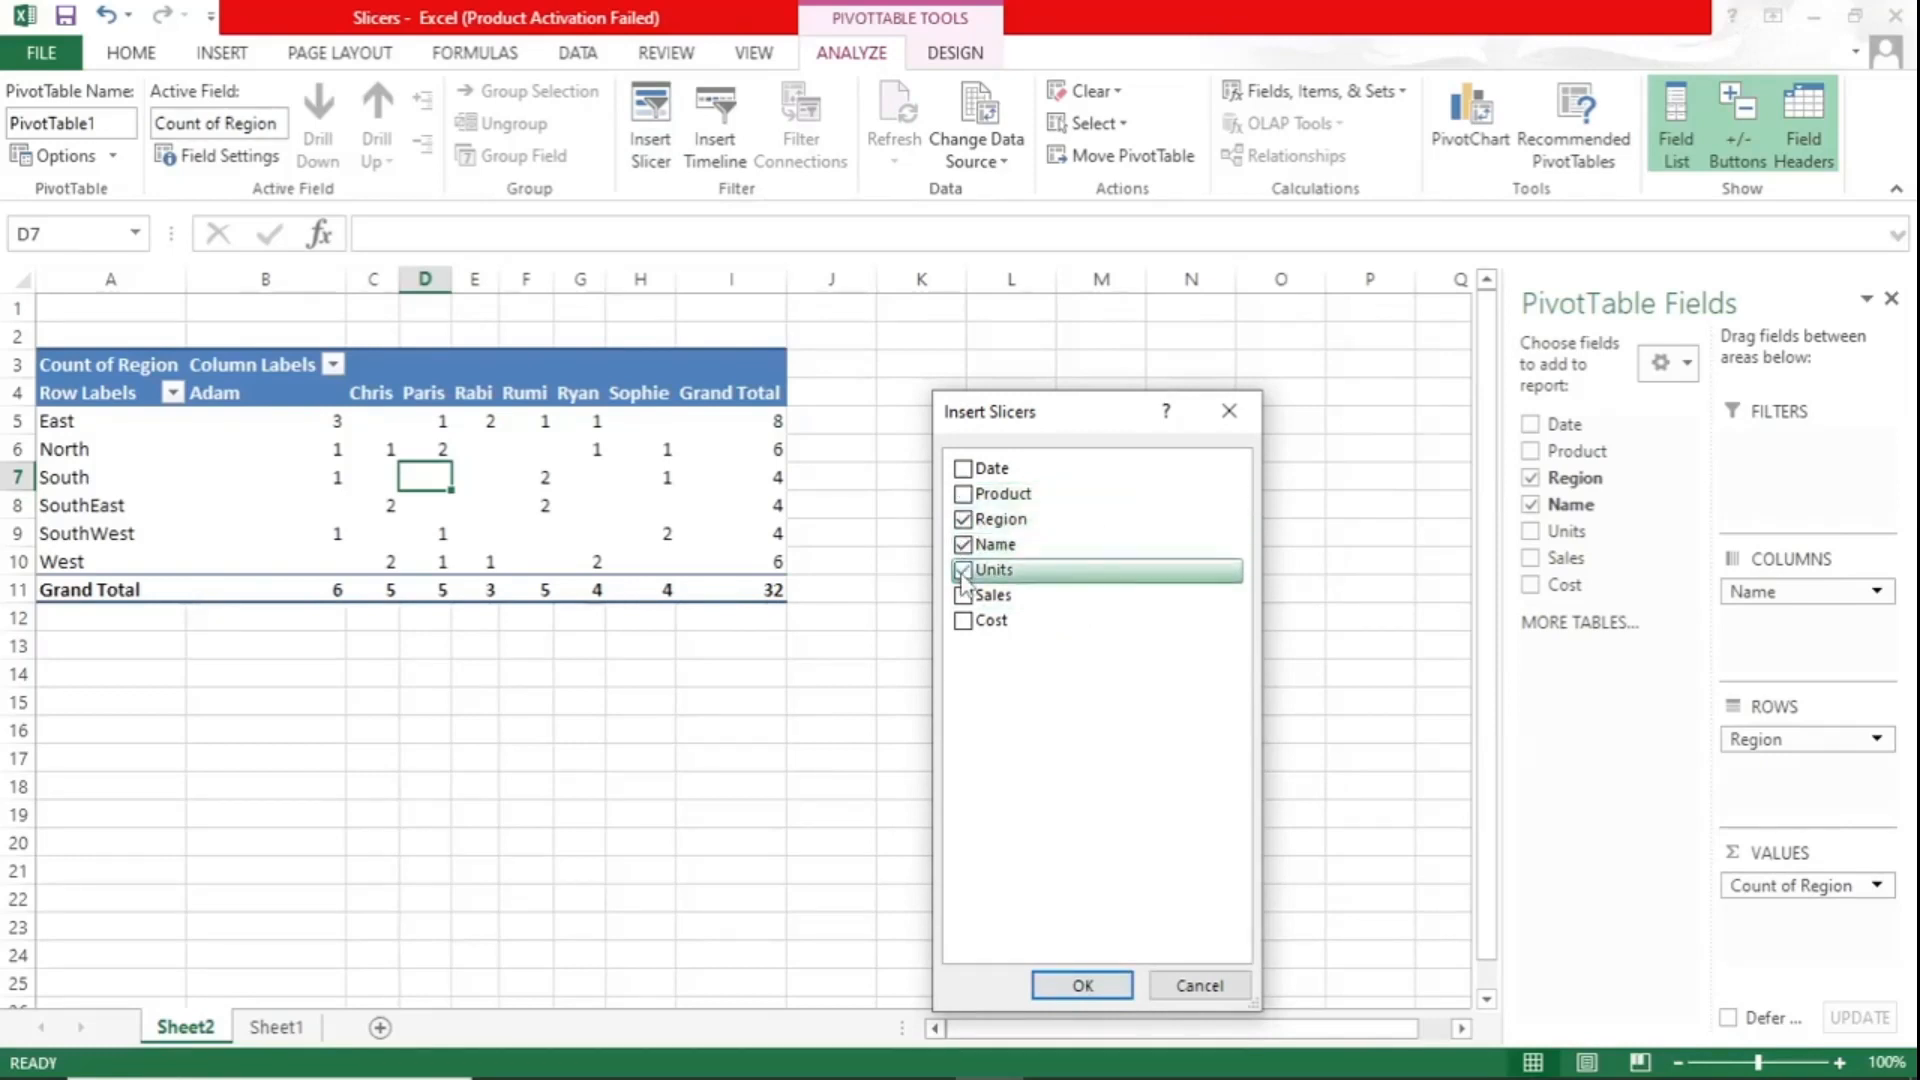
pyautogui.click(1083, 985)
# - Spread the Region, Name and Units slicers apart so they sit side by side in that order
pyautogui.moveTo(882, 570); pyautogui.dragTo(1212, 457)
pyautogui.moveTo(785, 510); pyautogui.dragTo(1031, 461)
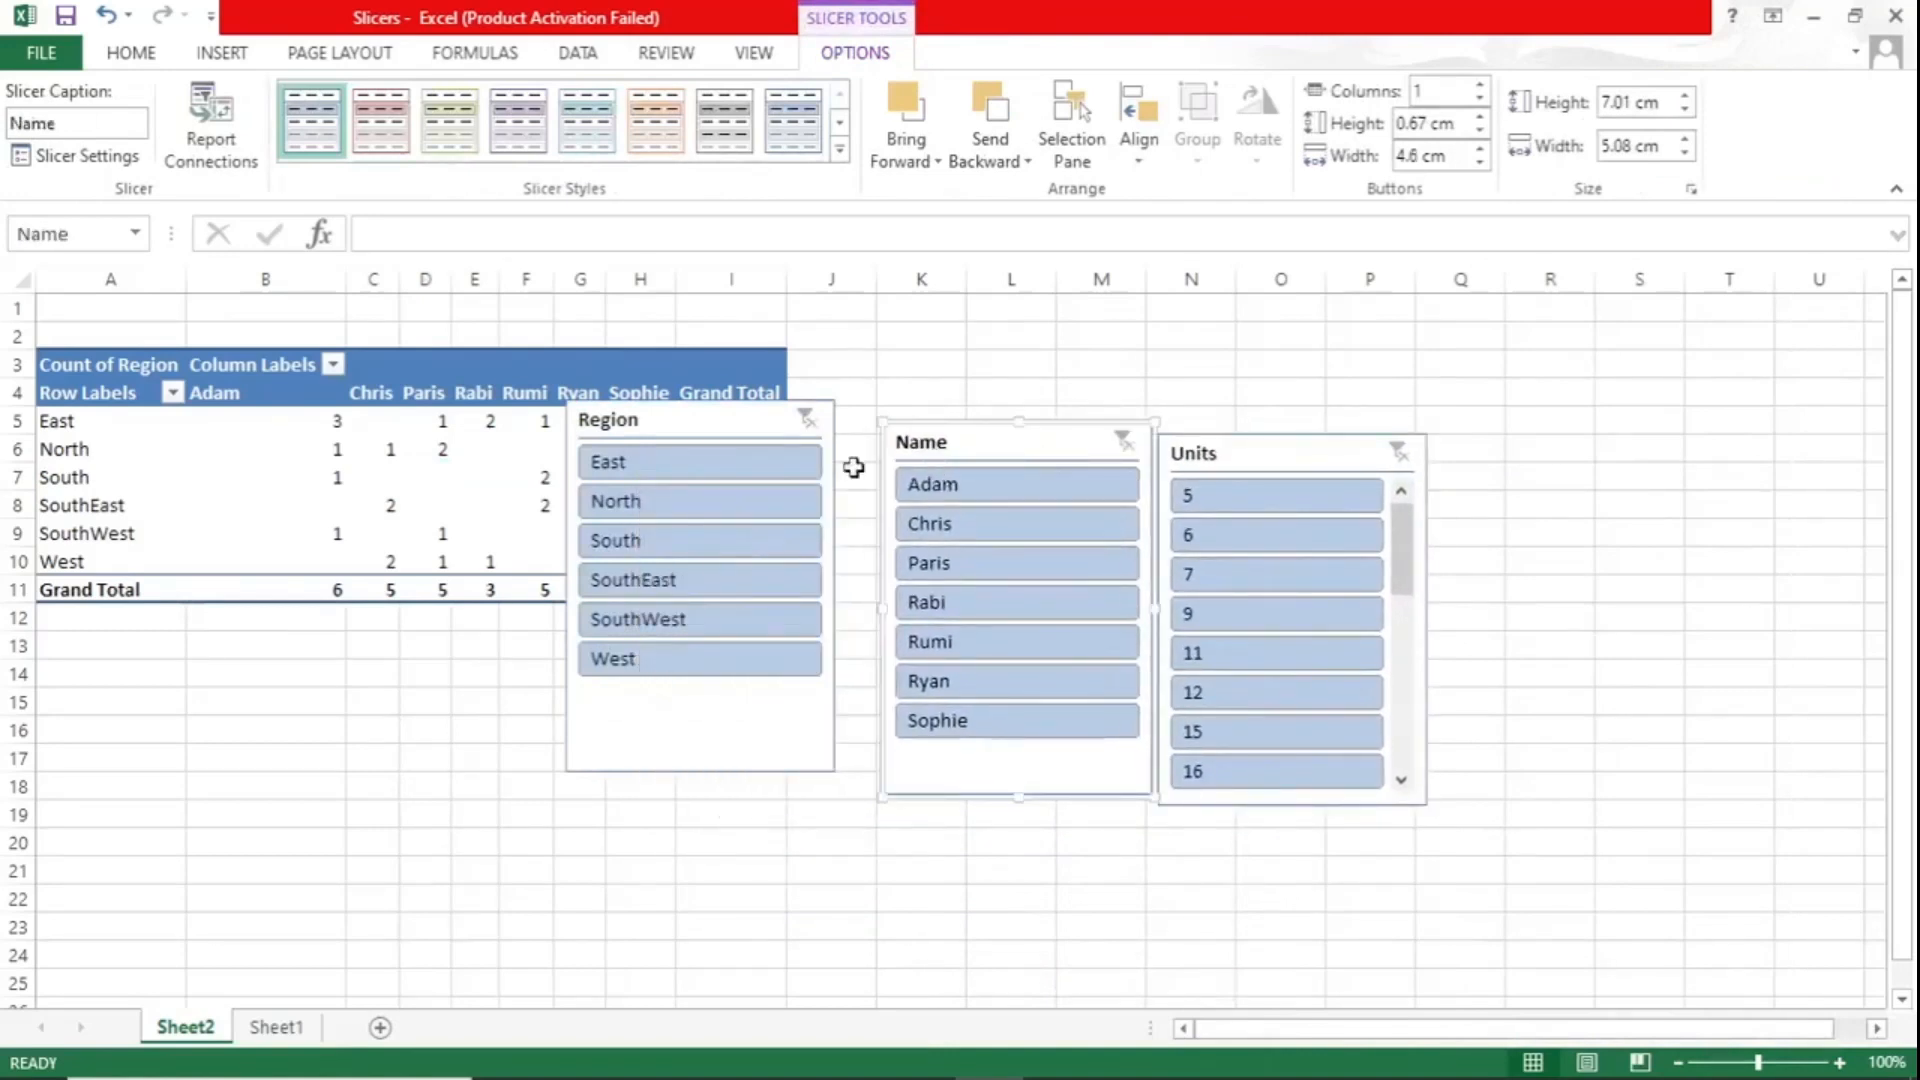
pyautogui.moveTo(721, 421); pyautogui.dragTo(749, 463)
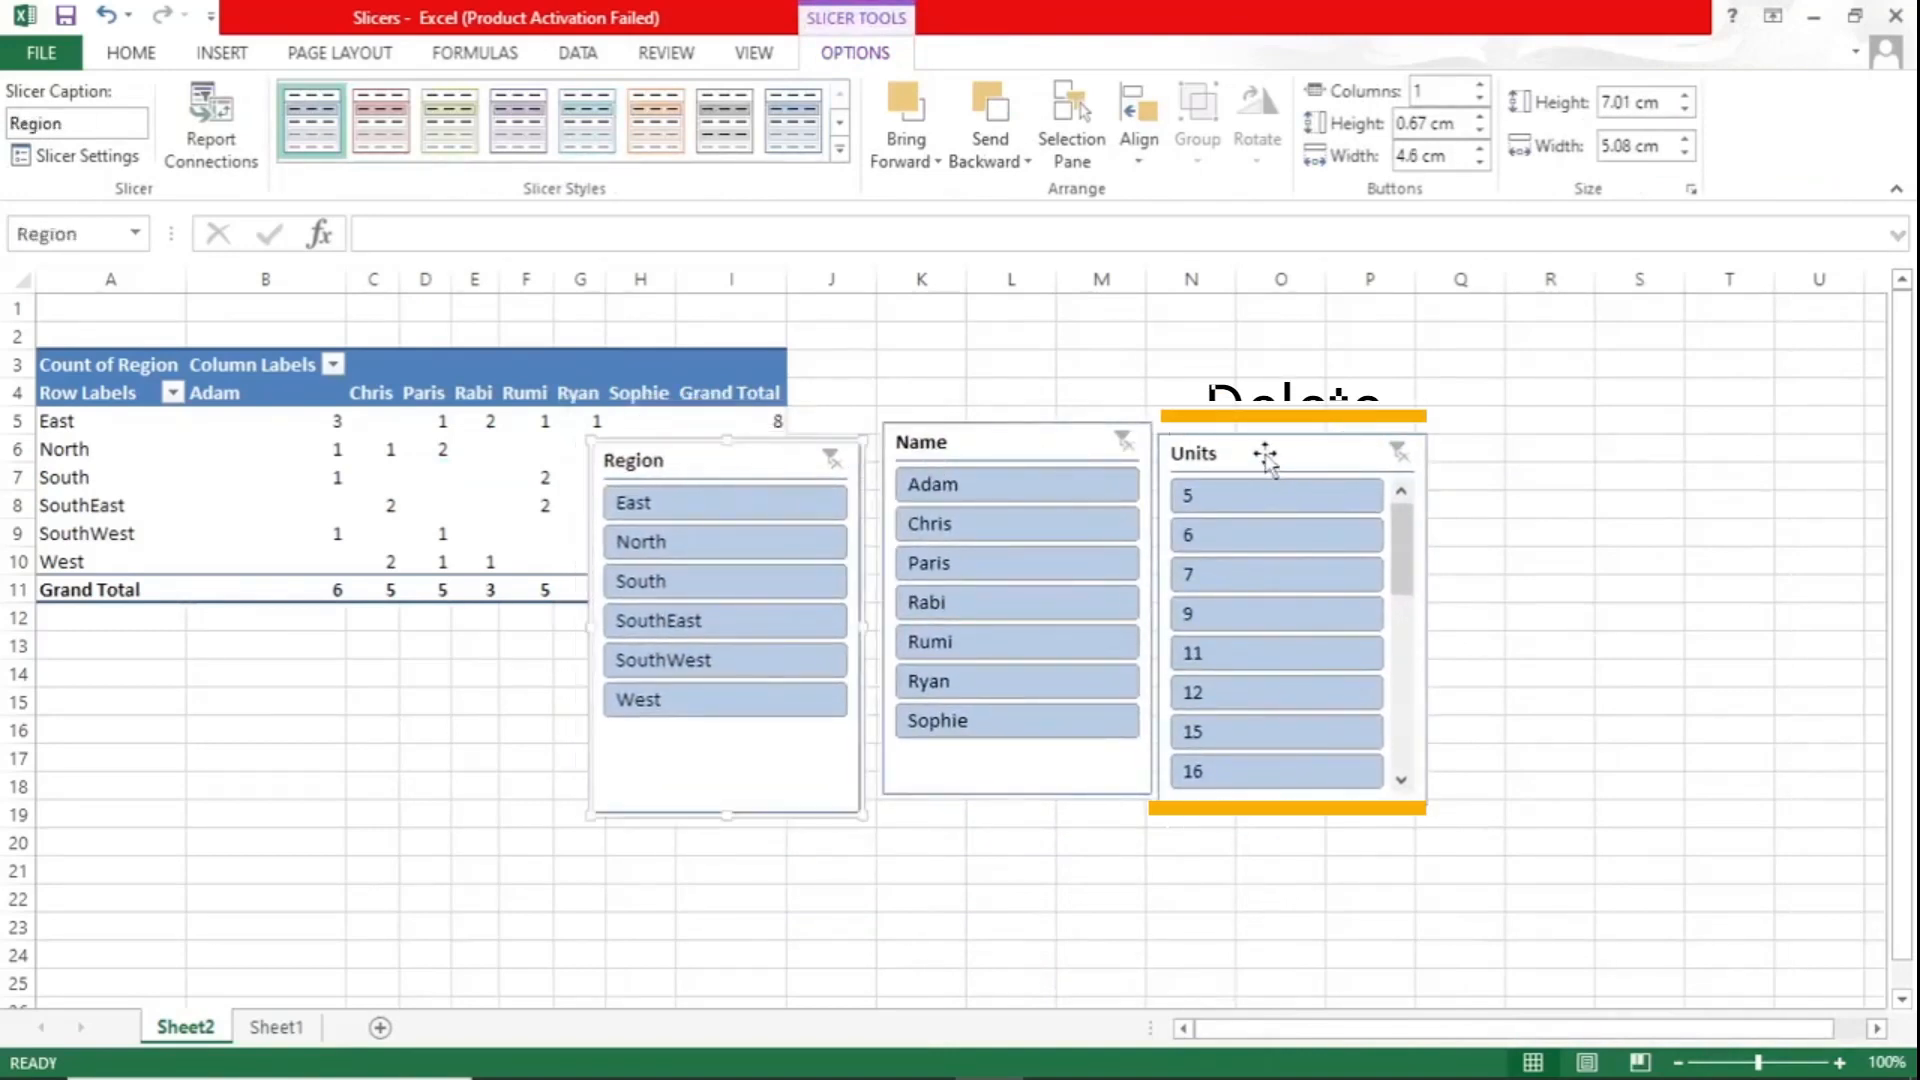
# - Delete the Units slicer and move the Region and Name slicers side by side, clear of the PivotTable
pyautogui.click(1264, 455)
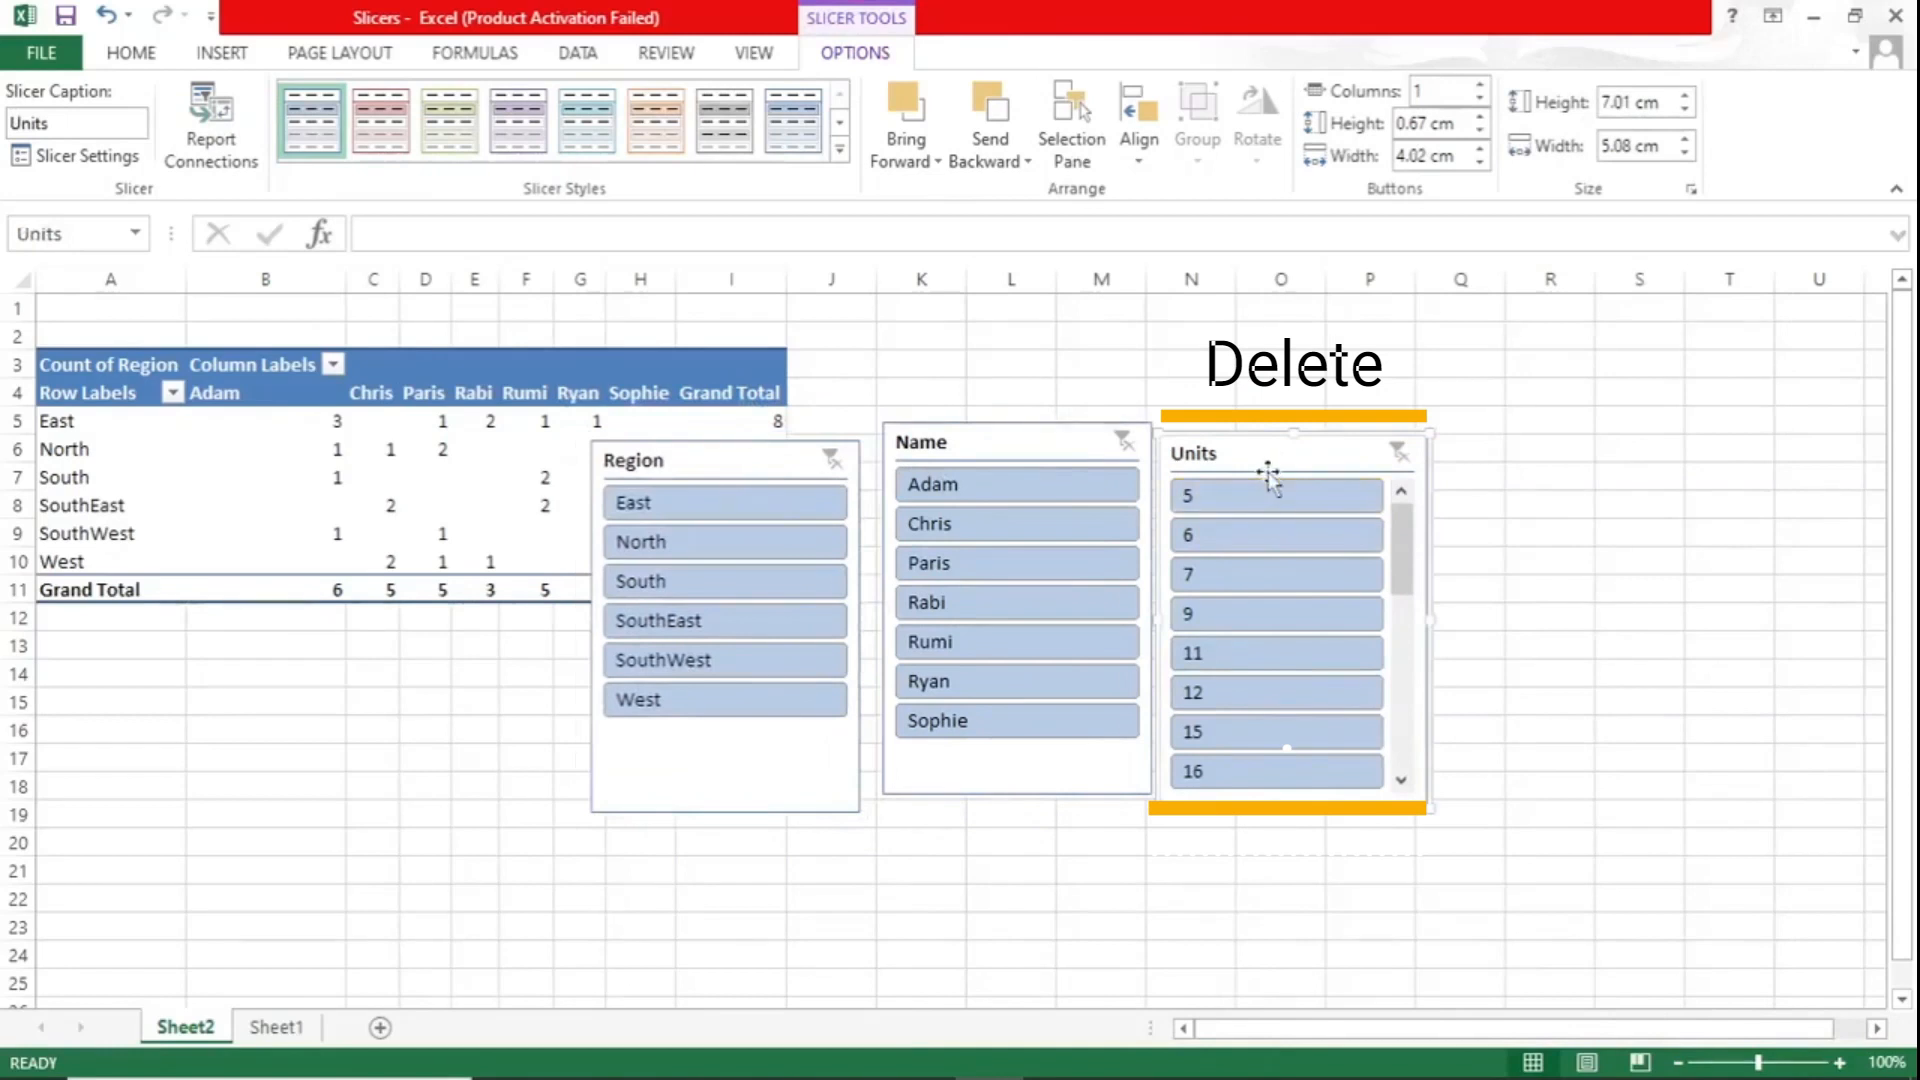
pyautogui.press('Delete')
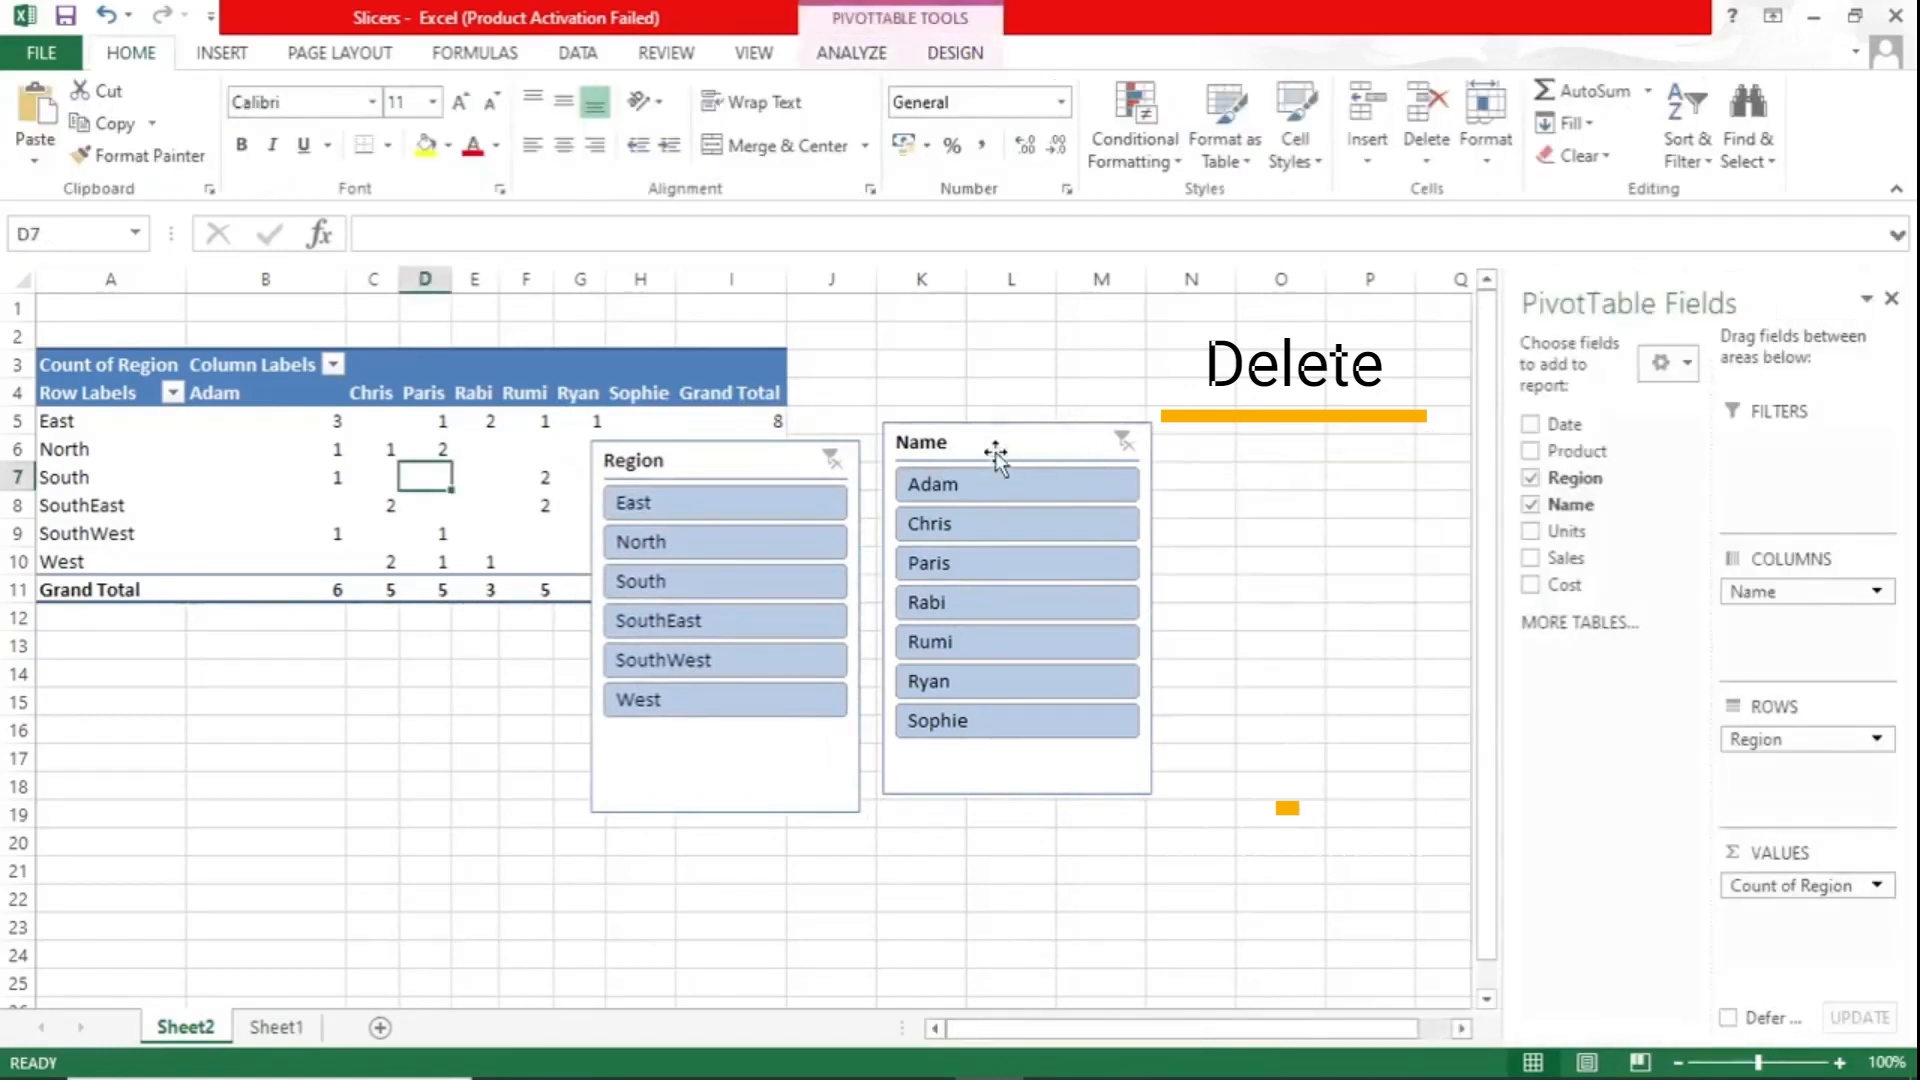
pyautogui.moveTo(997, 452); pyautogui.dragTo(1146, 455)
pyautogui.moveTo(719, 460); pyautogui.dragTo(884, 451)
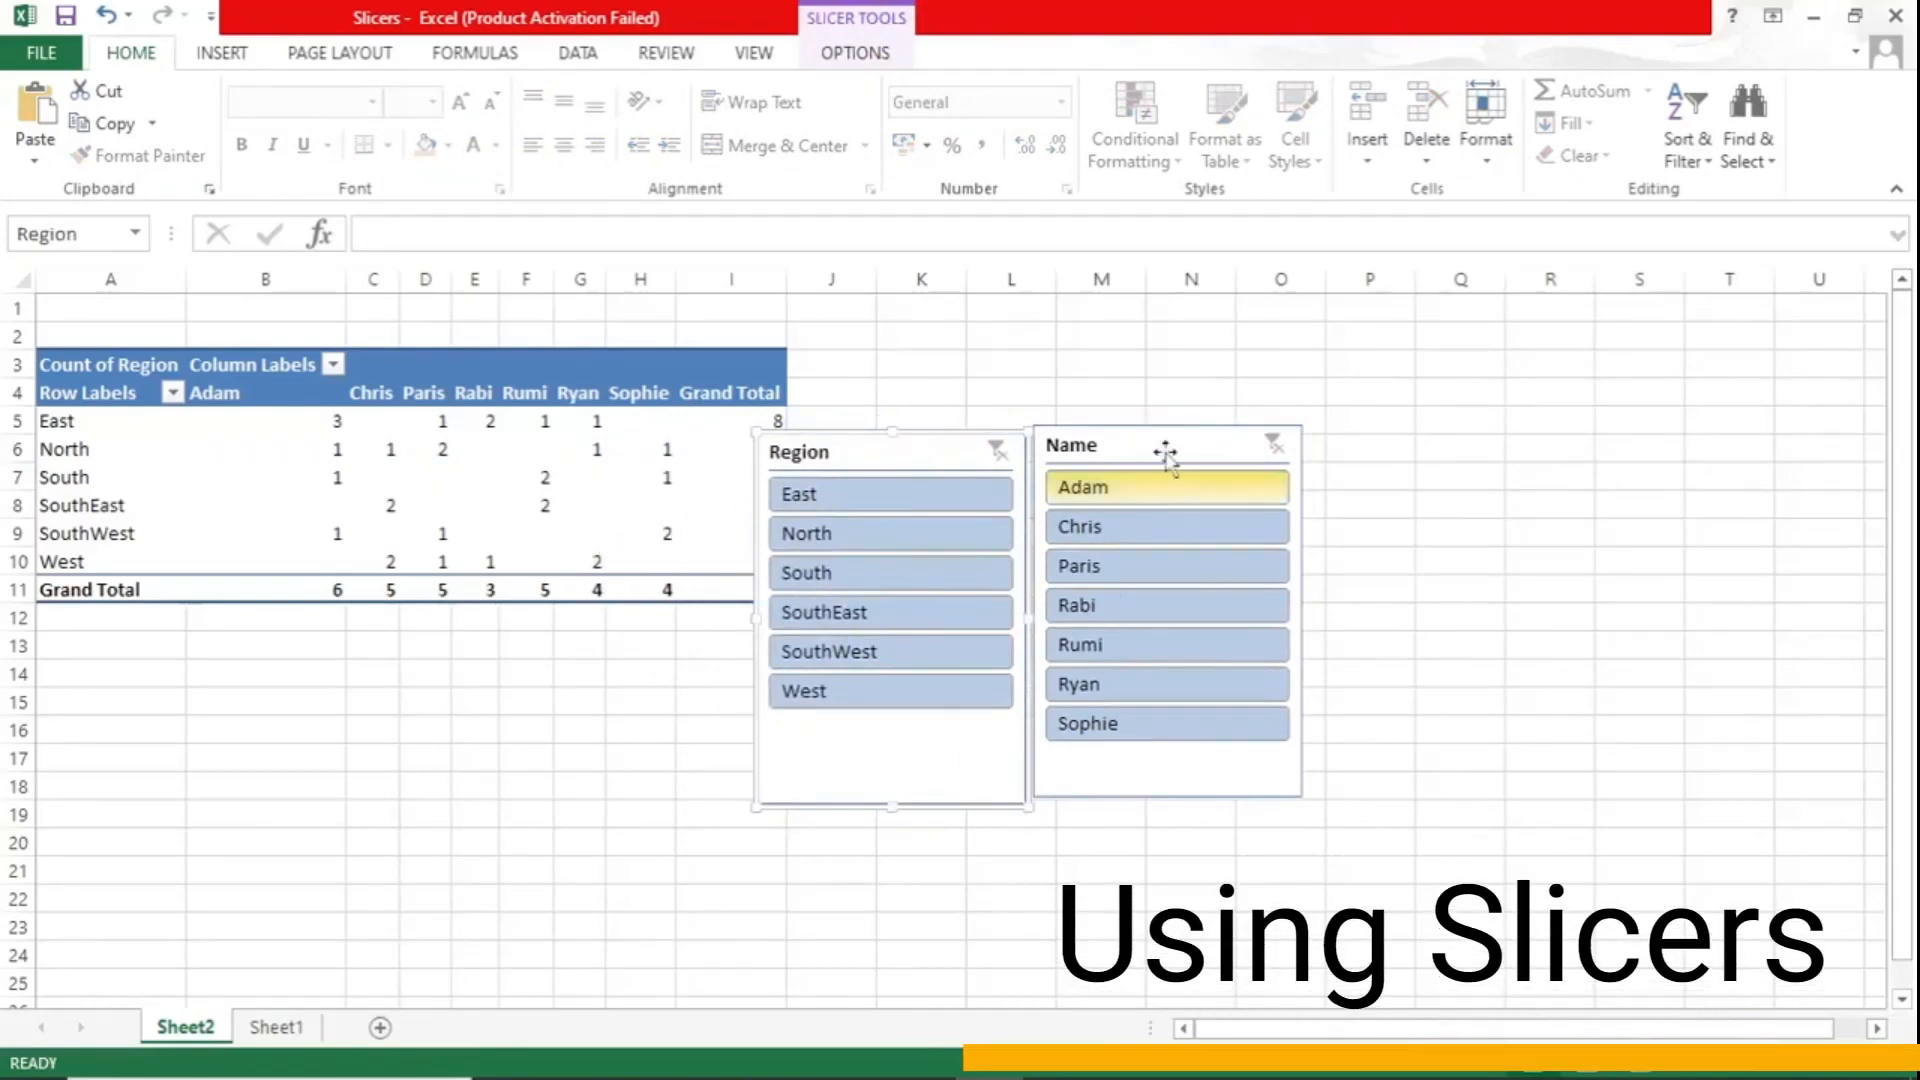
pyautogui.moveTo(1149, 441); pyautogui.dragTo(1257, 437)
pyautogui.moveTo(886, 441); pyautogui.dragTo(1007, 423)
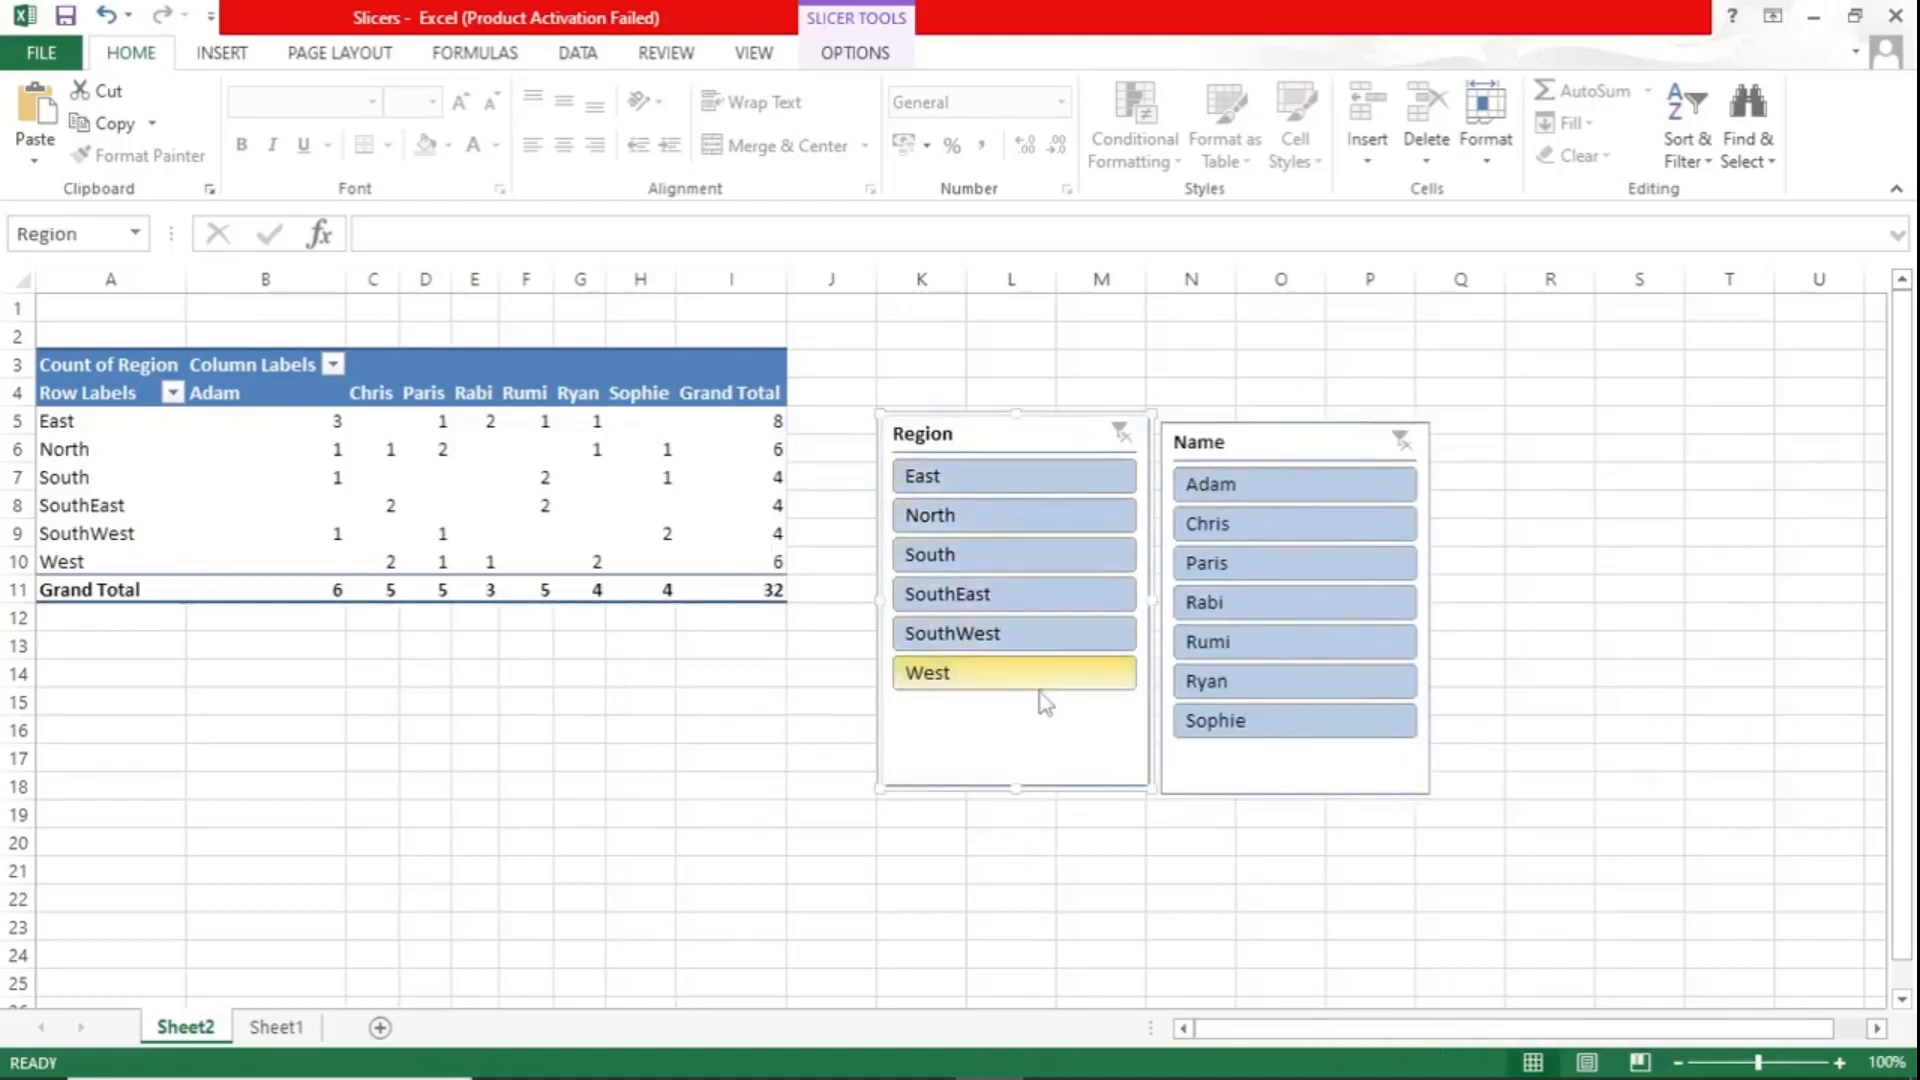
# - Filter the PivotTable to the North, South and West regions together with the Region slicer, and clear that filter
pyautogui.click(1050, 514)
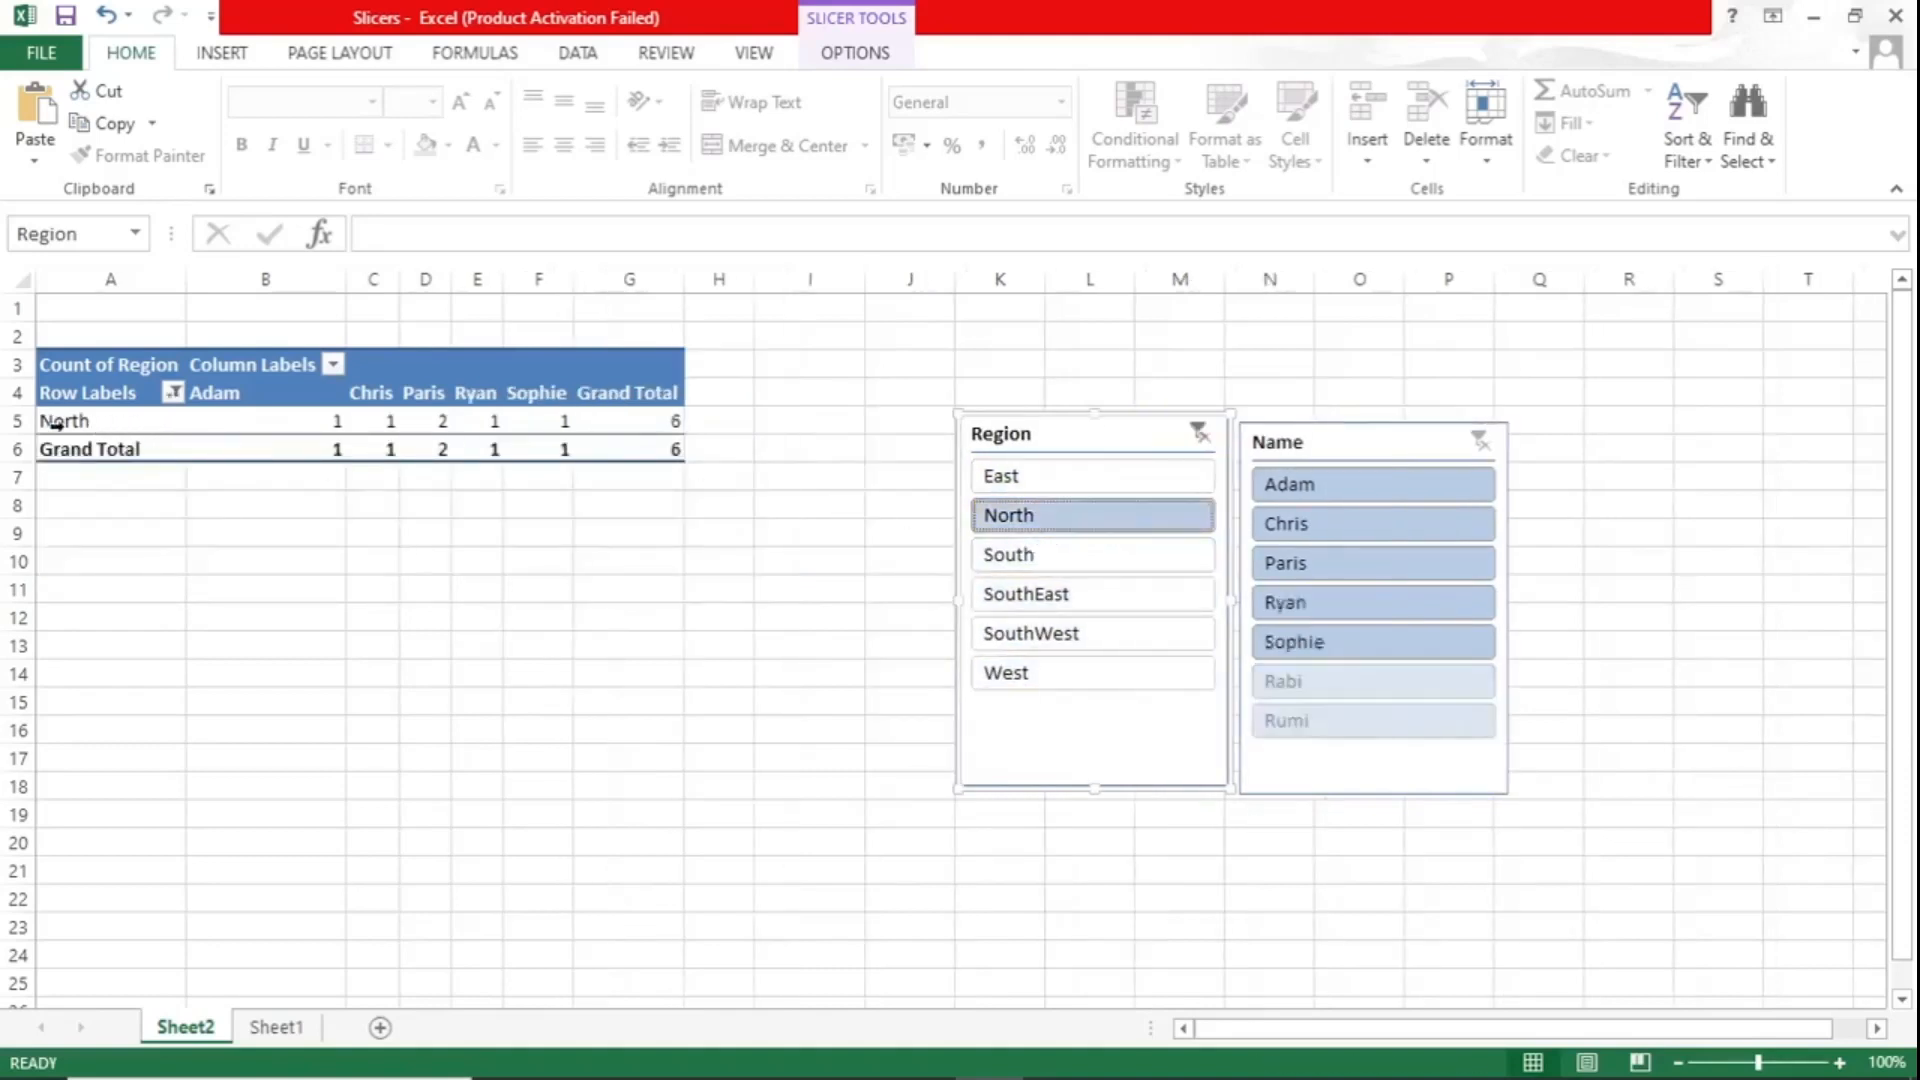
pyautogui.keyDown('ctrl'); pyautogui.click(1075, 553); pyautogui.keyUp('ctrl')
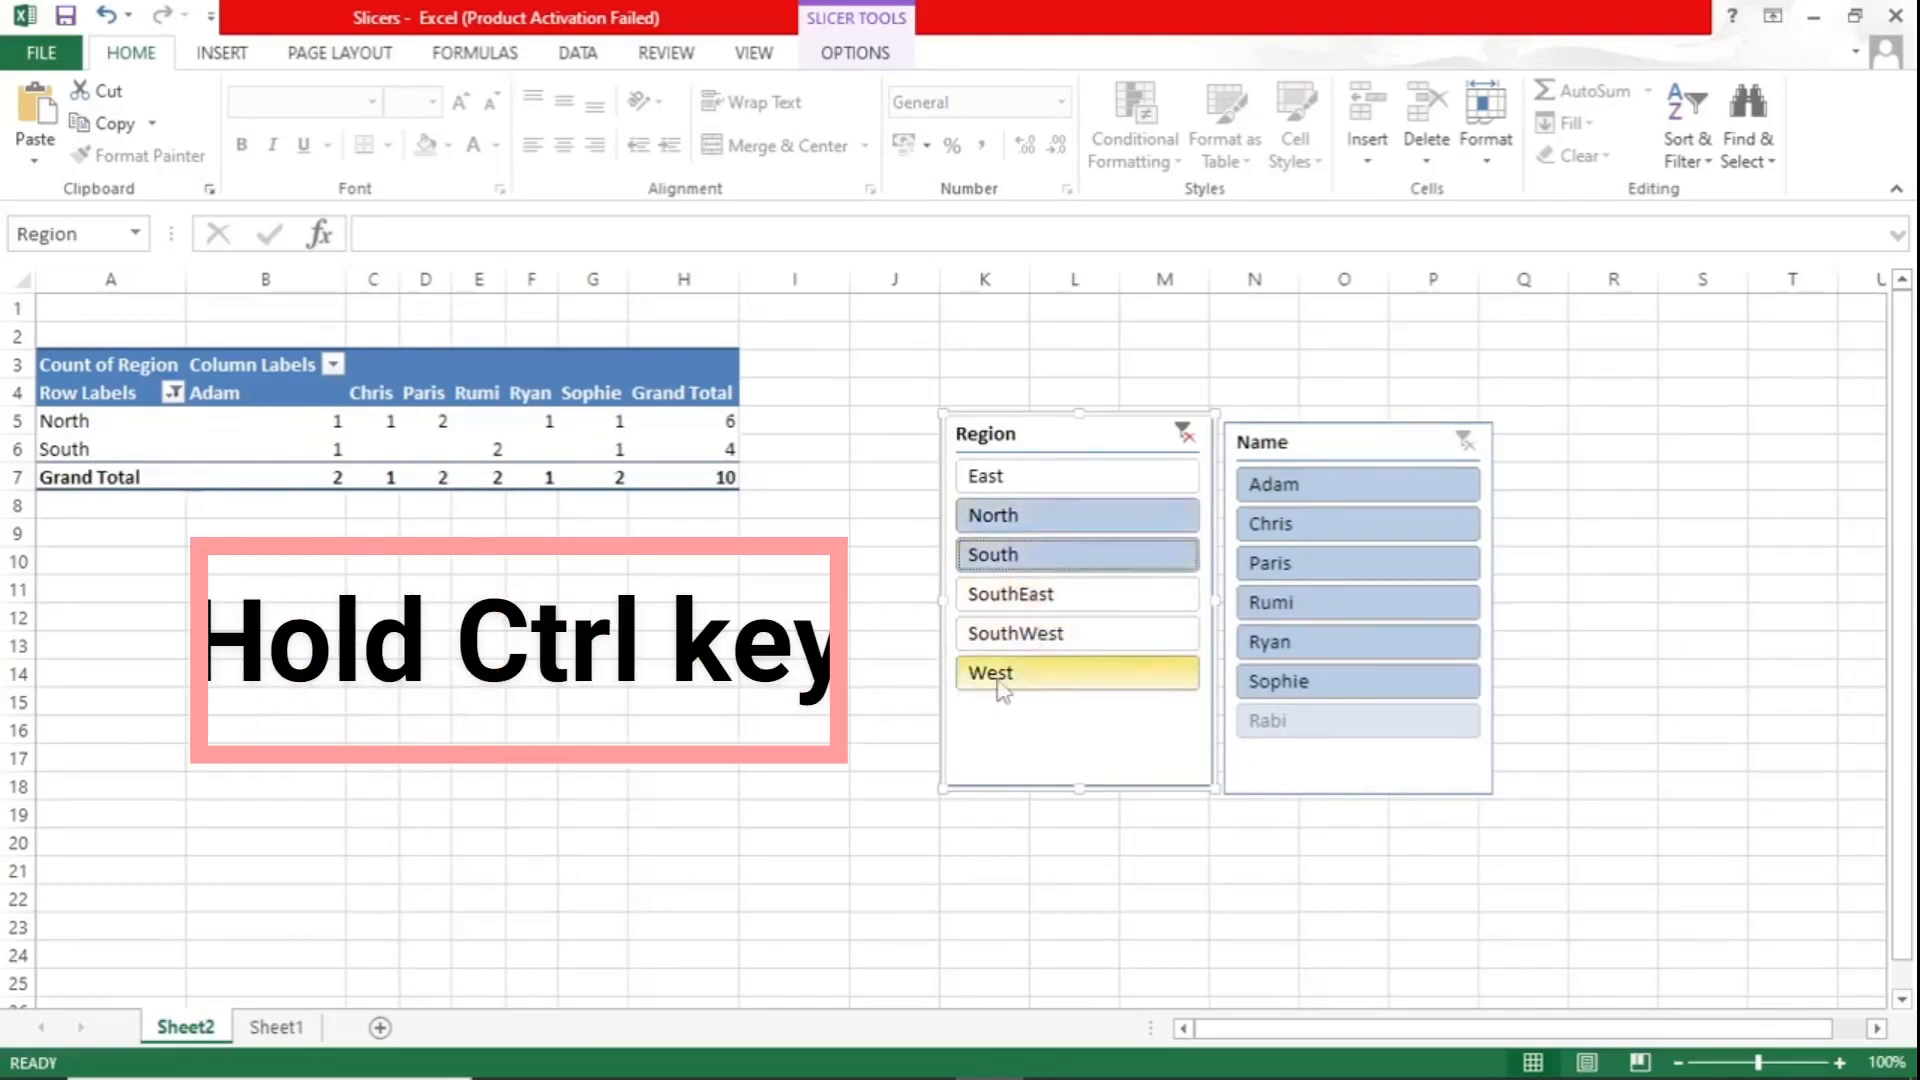
pyautogui.keyDown('ctrl'); pyautogui.click(1056, 678); pyautogui.keyUp('ctrl')
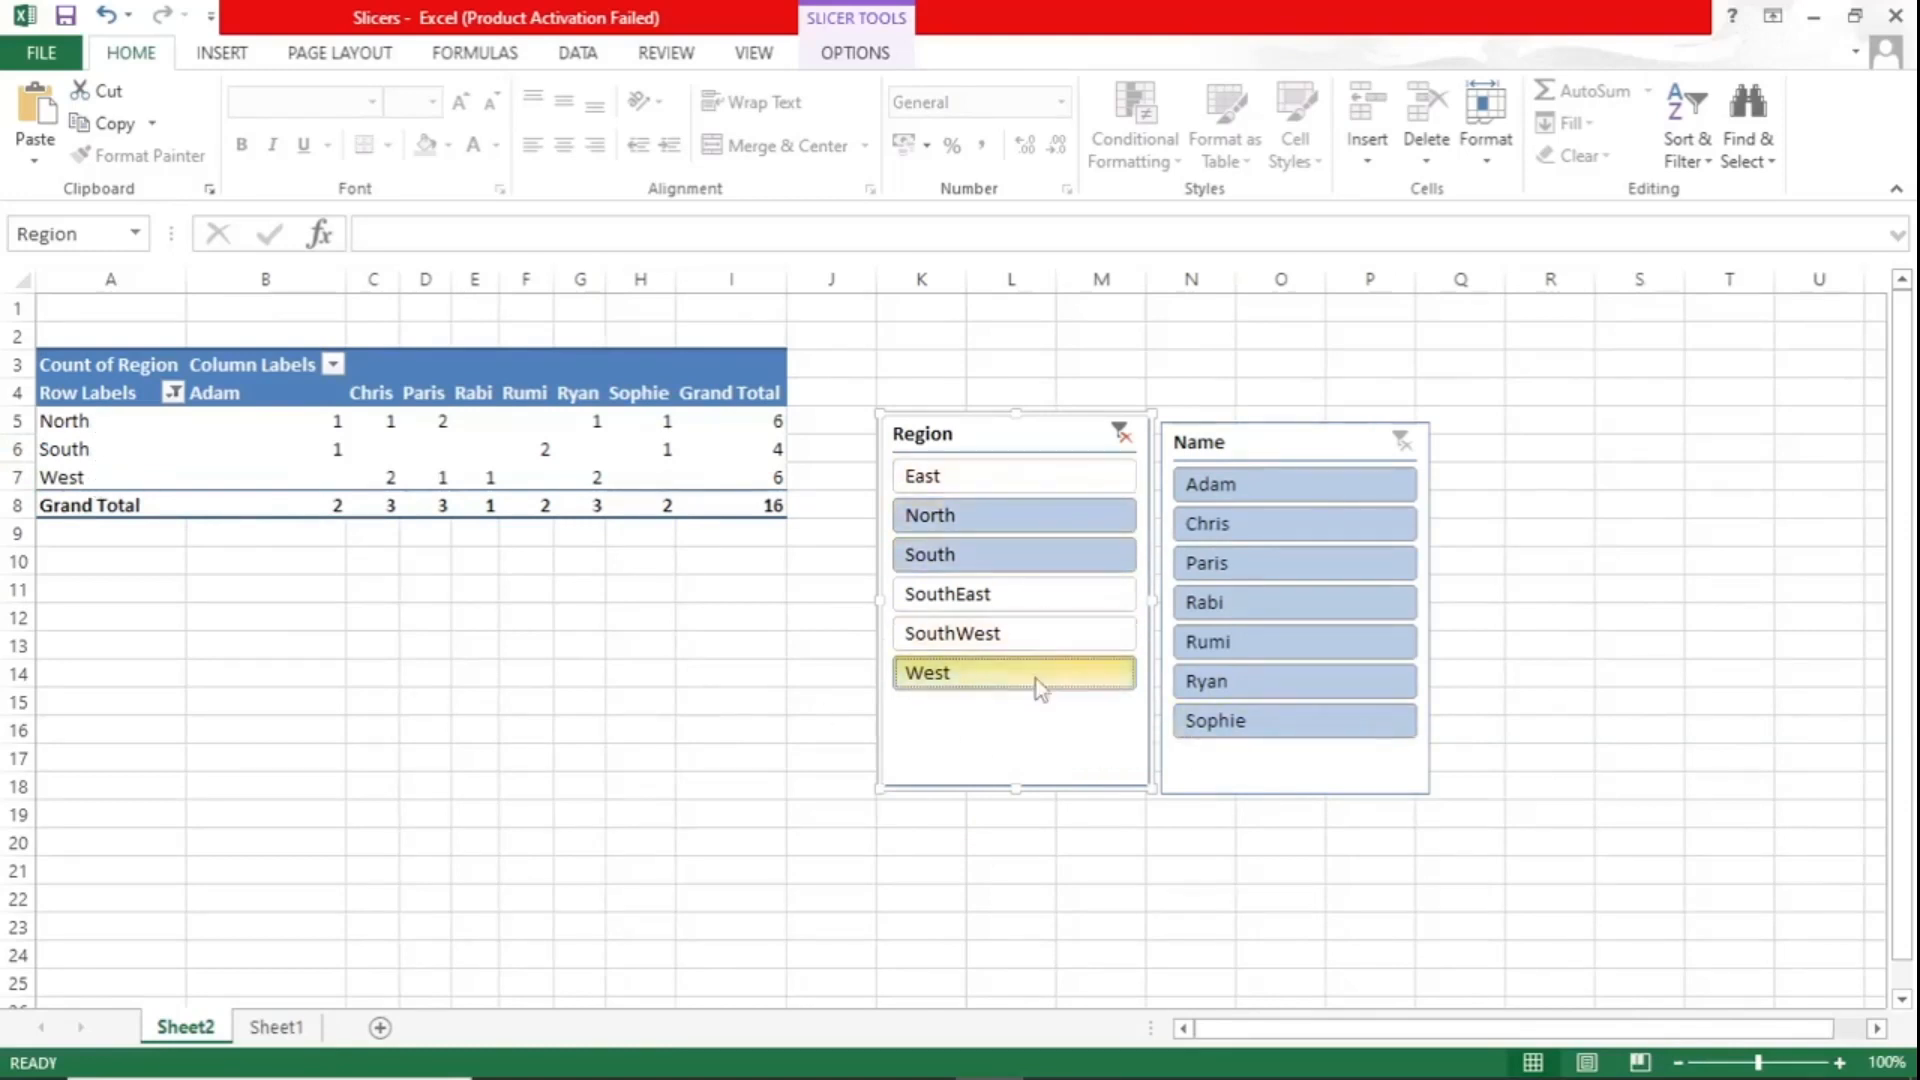
pyautogui.click(1123, 438)
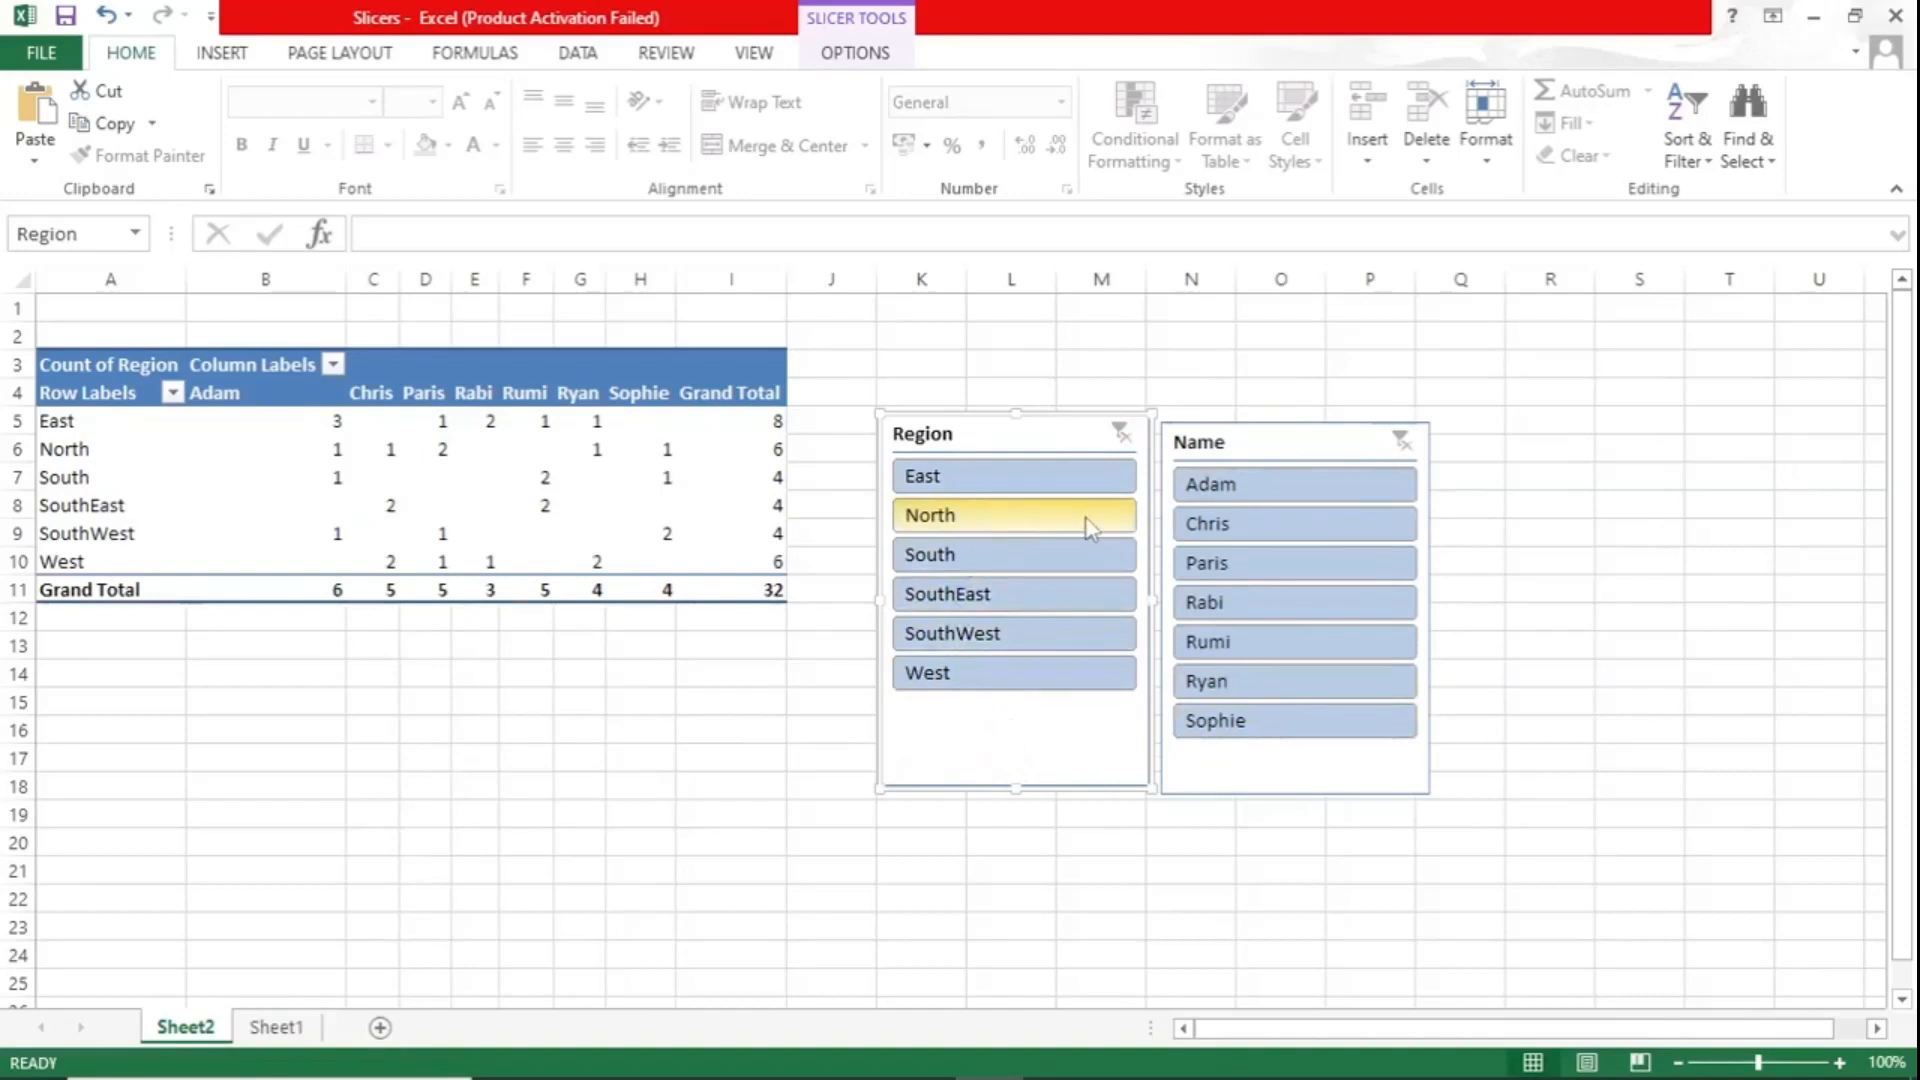
# - Filter the PivotTable to only the North region with the Region slicer
pyautogui.click(968, 518)
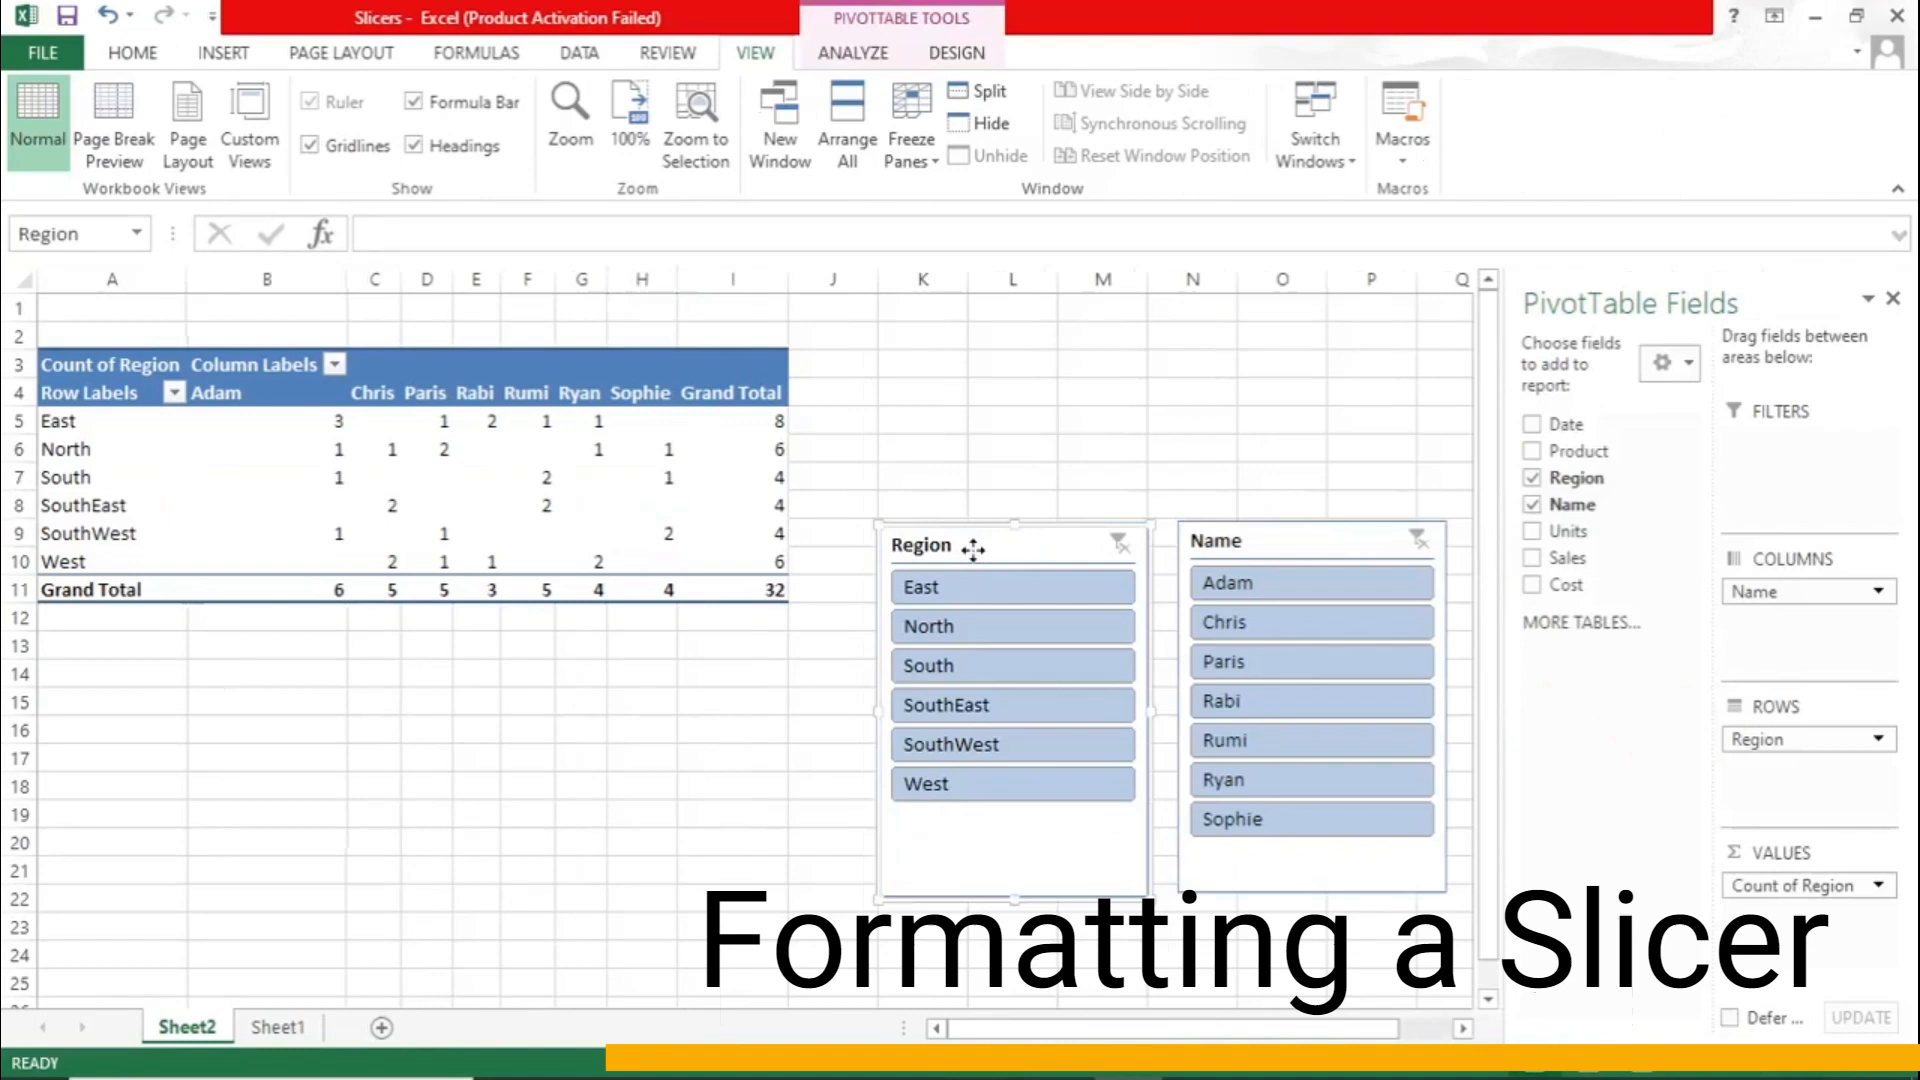
# - Apply the light red slicer style to the Region slicer
pyautogui.click(980, 550)
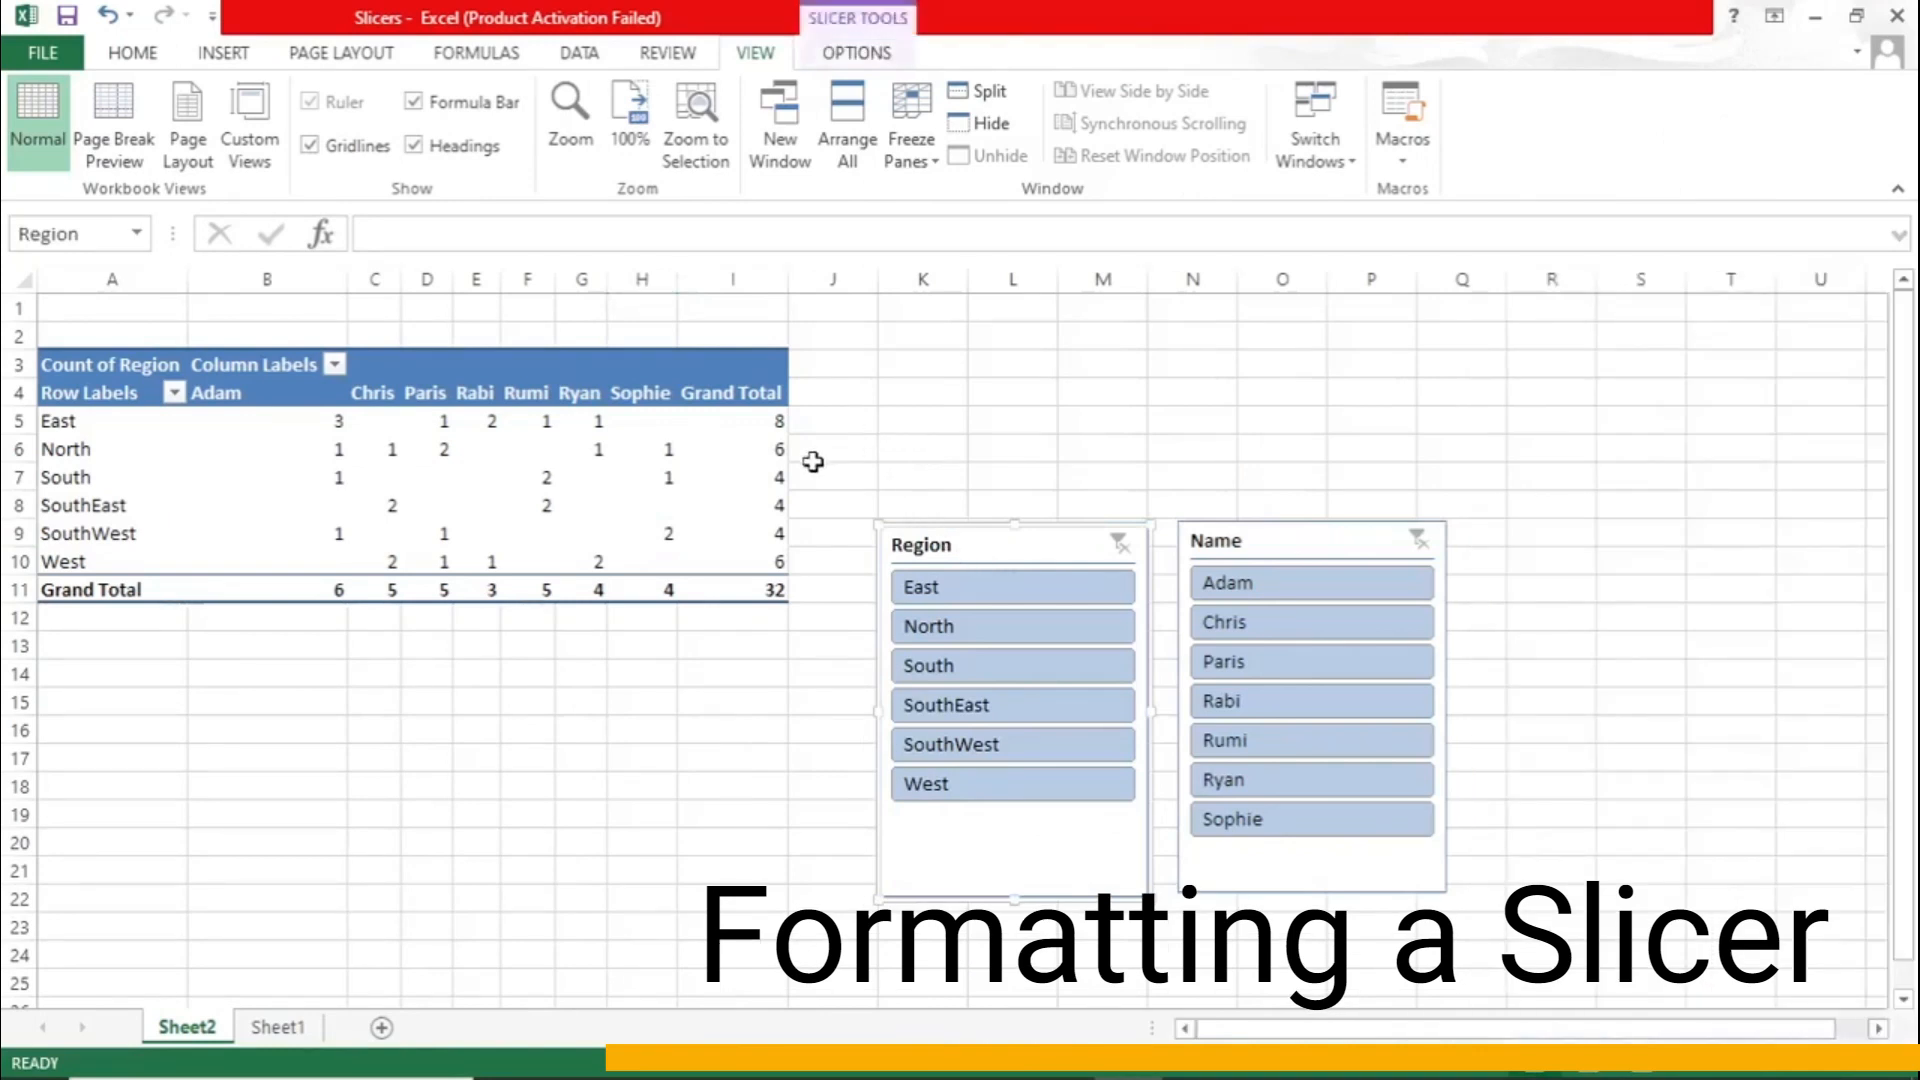
pyautogui.click(856, 58)
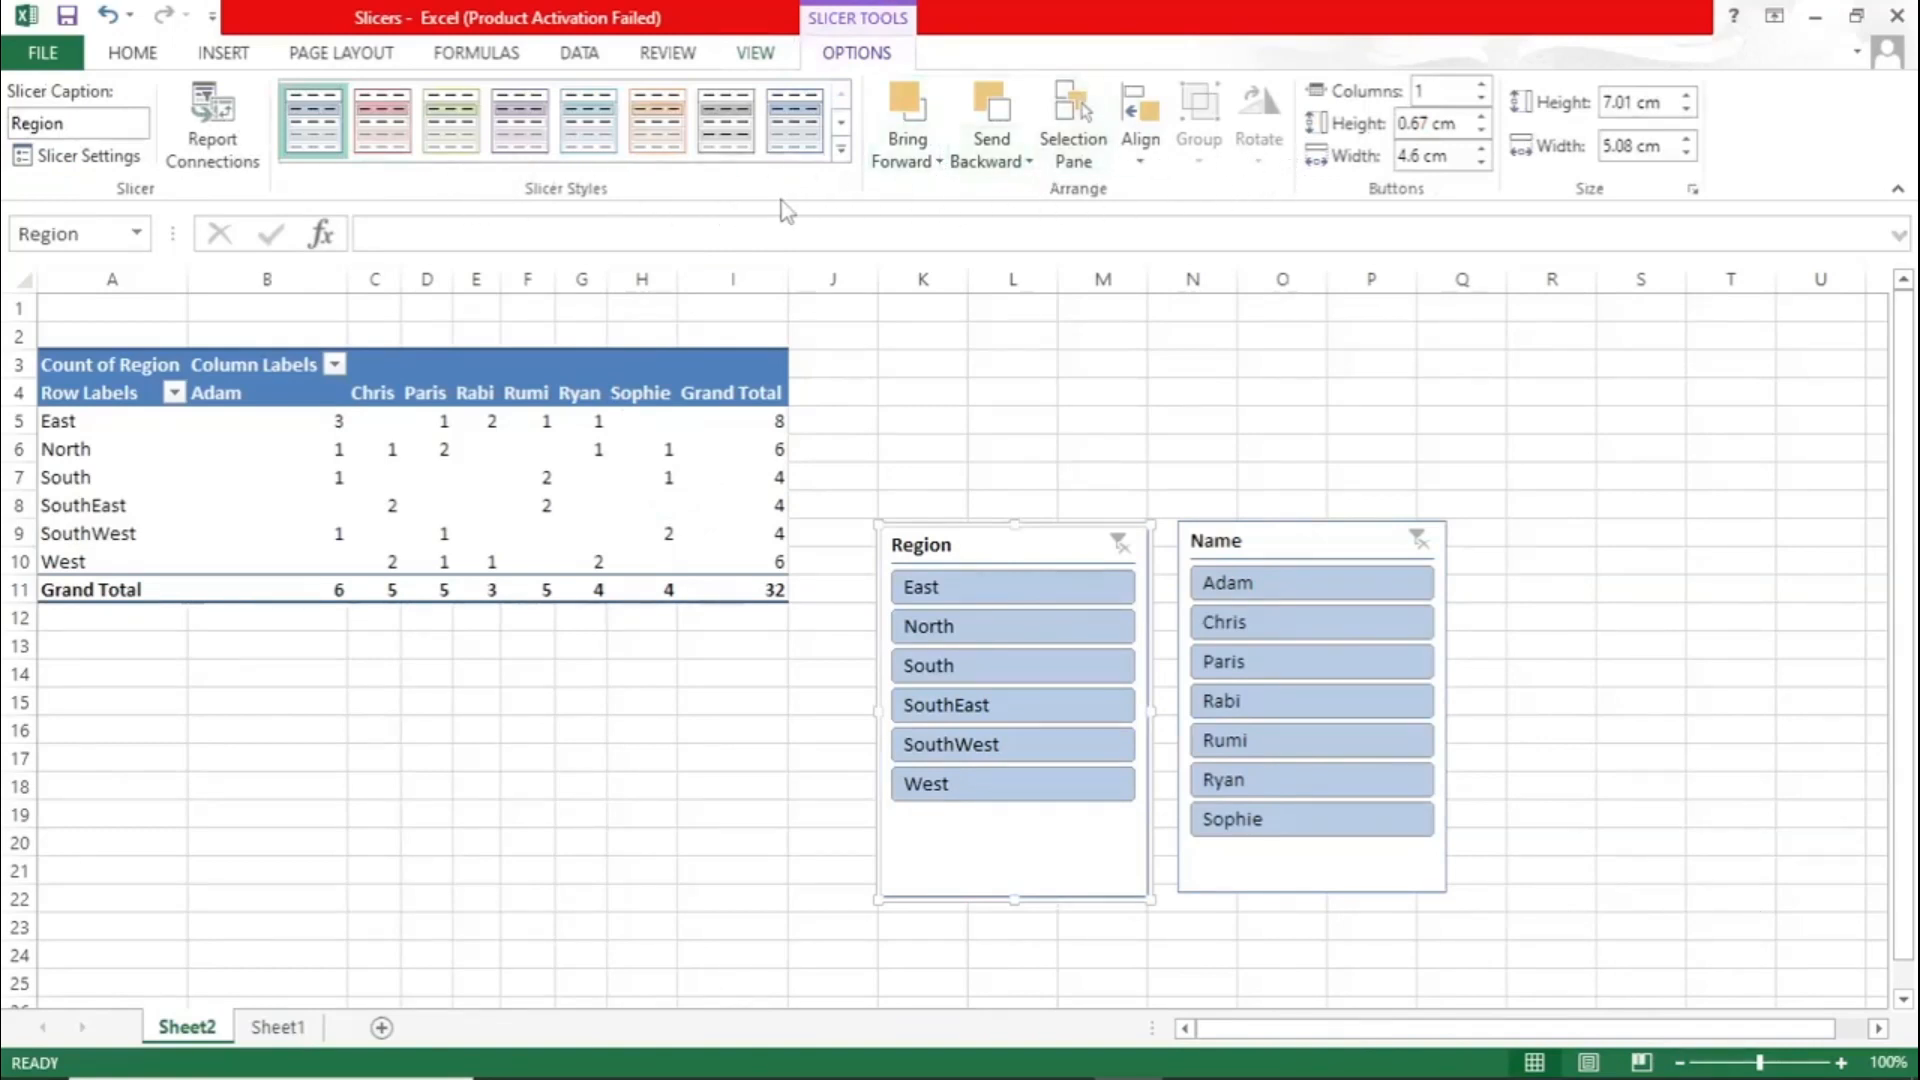
pyautogui.click(1250, 540)
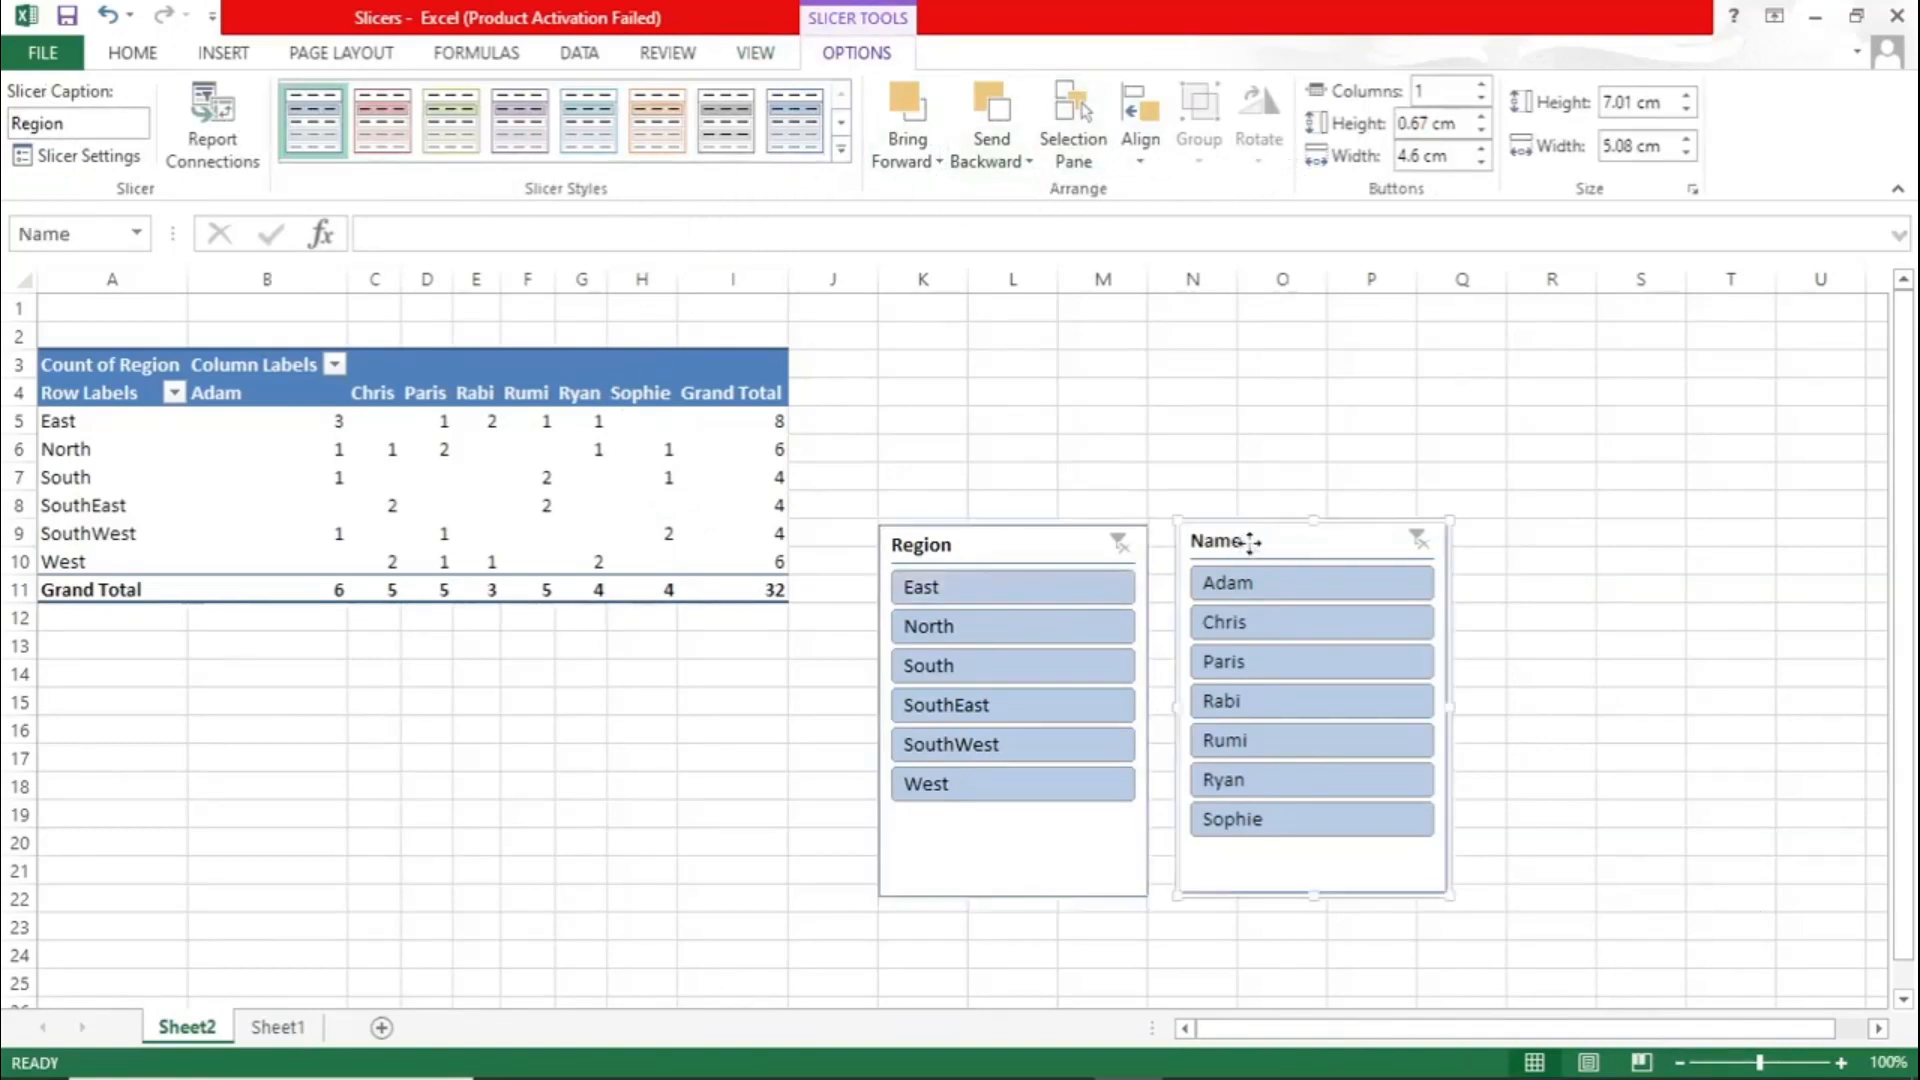
pyautogui.click(1032, 551)
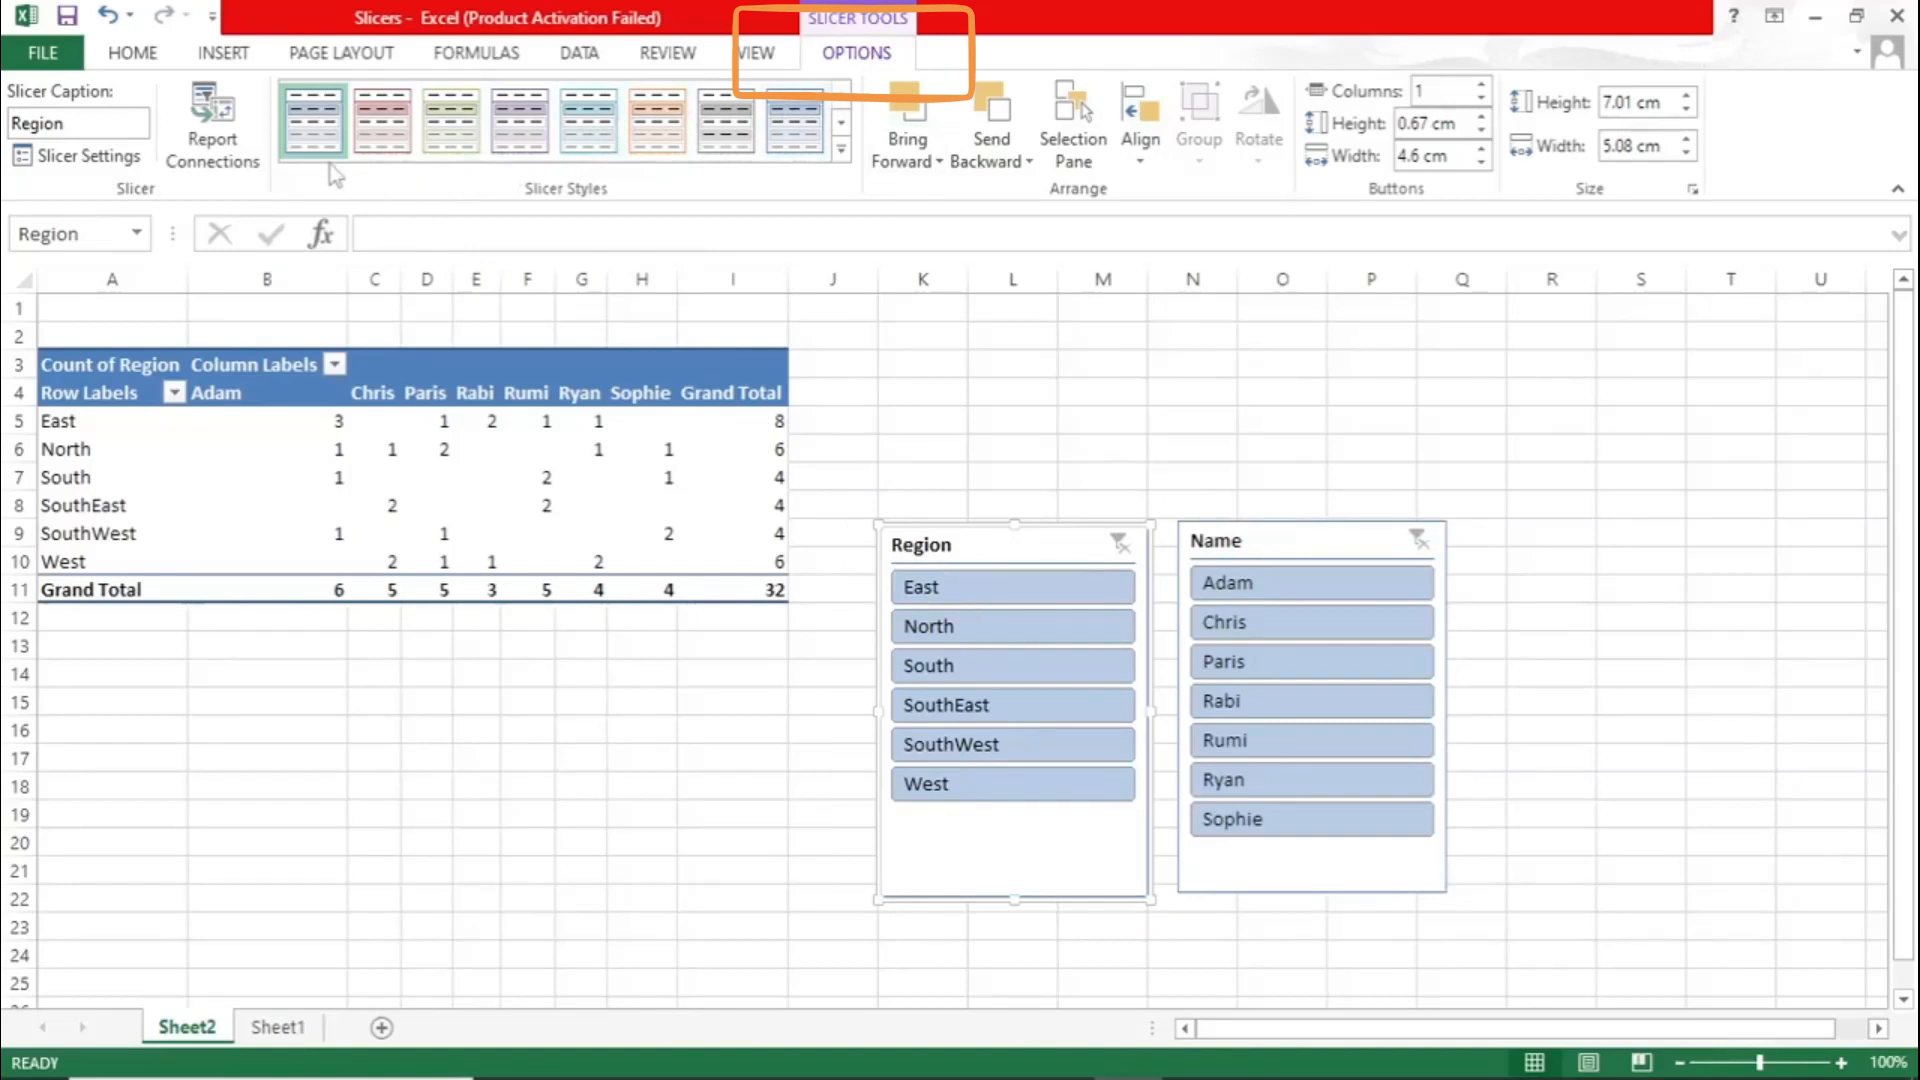
pyautogui.click(386, 147)
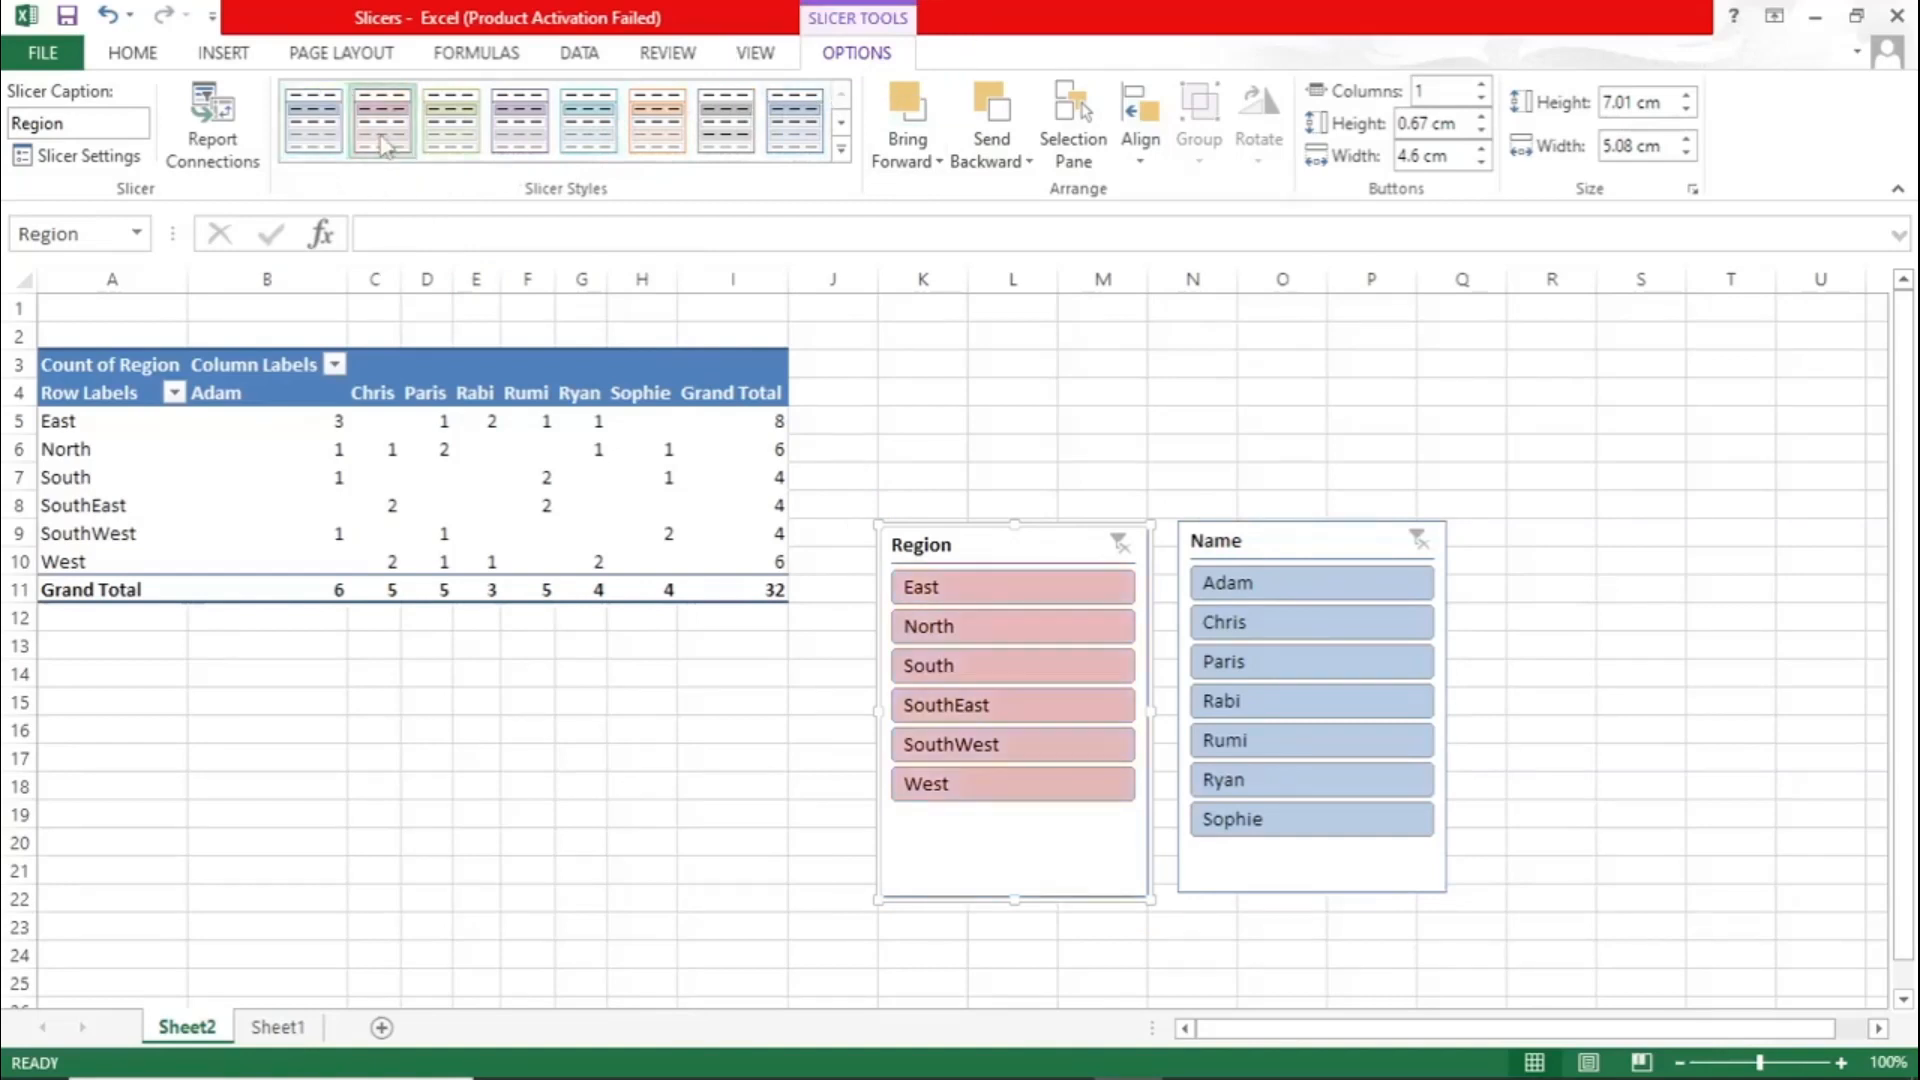
# - Apply the light aqua slicer style to the Name slicer and slightly increase the height of its buttons
pyautogui.click(1256, 557)
pyautogui.click(588, 120)
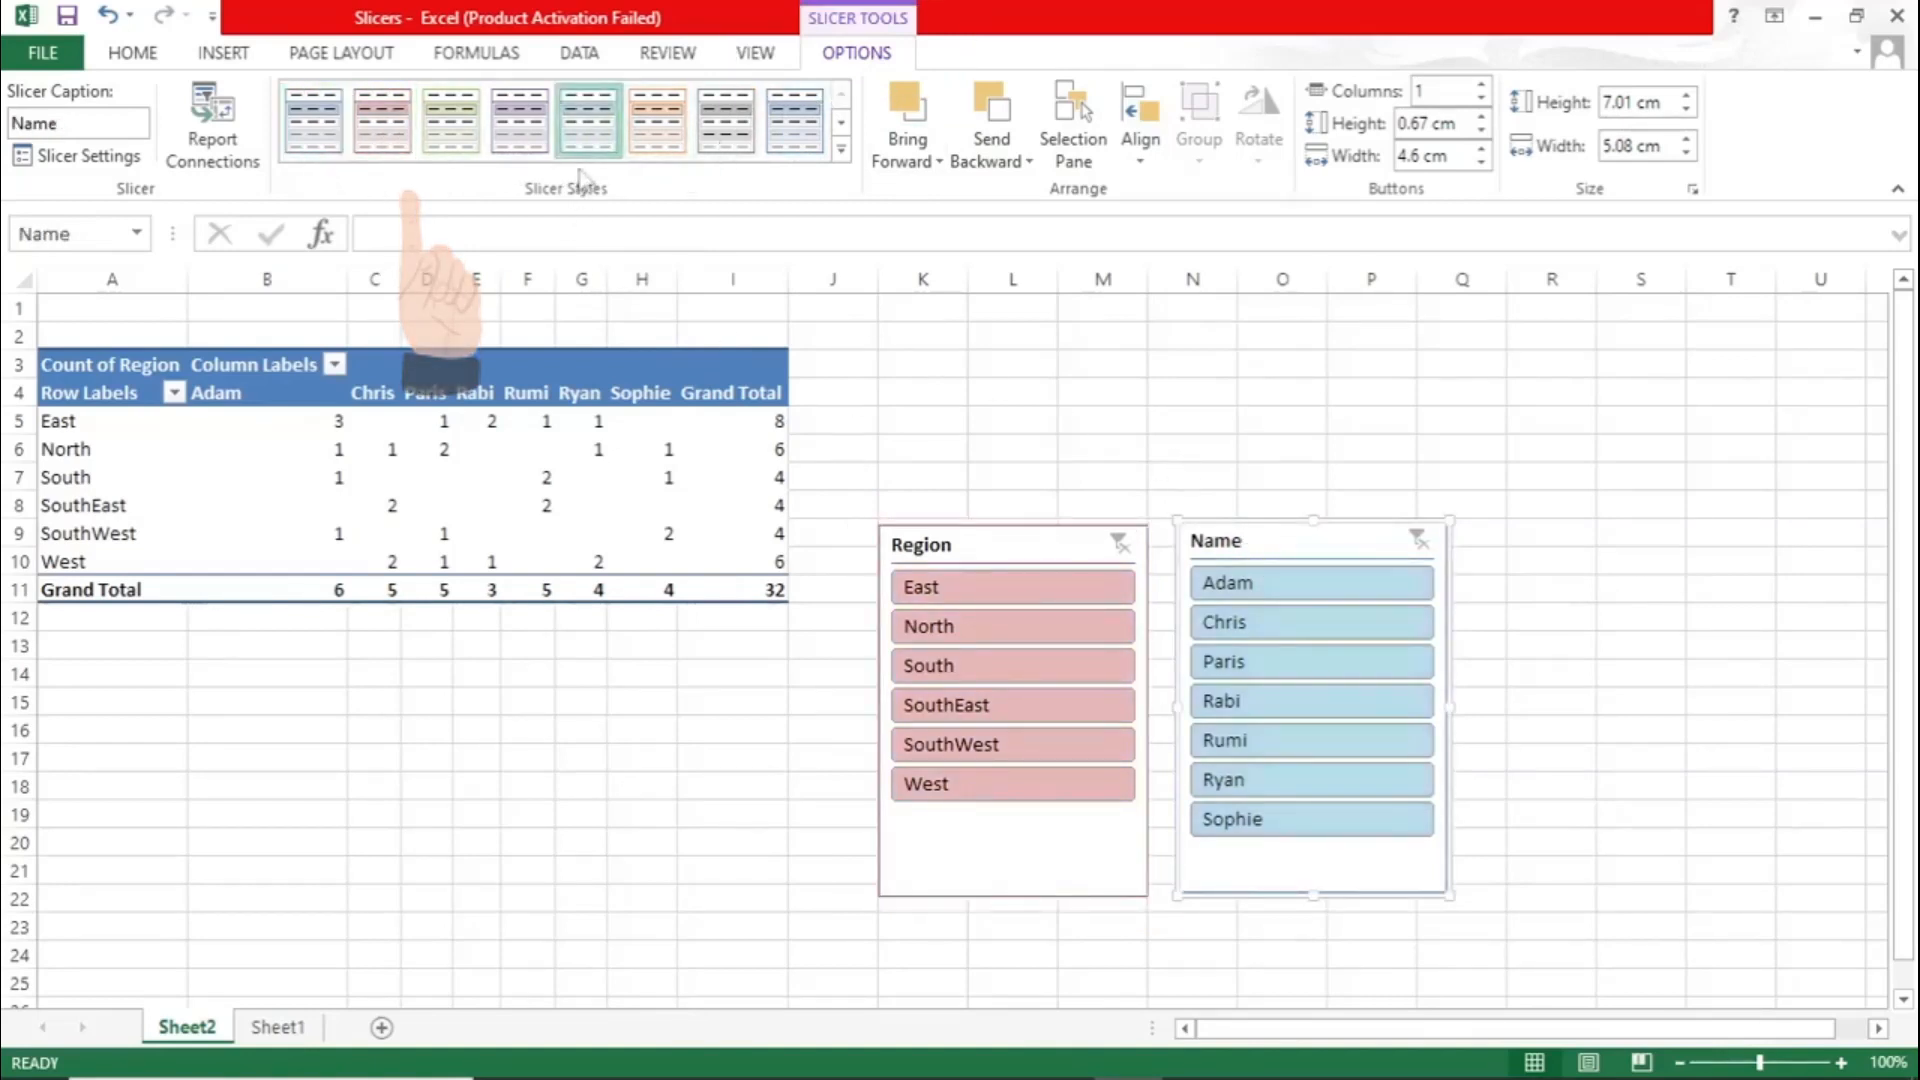
pyautogui.click(1480, 117)
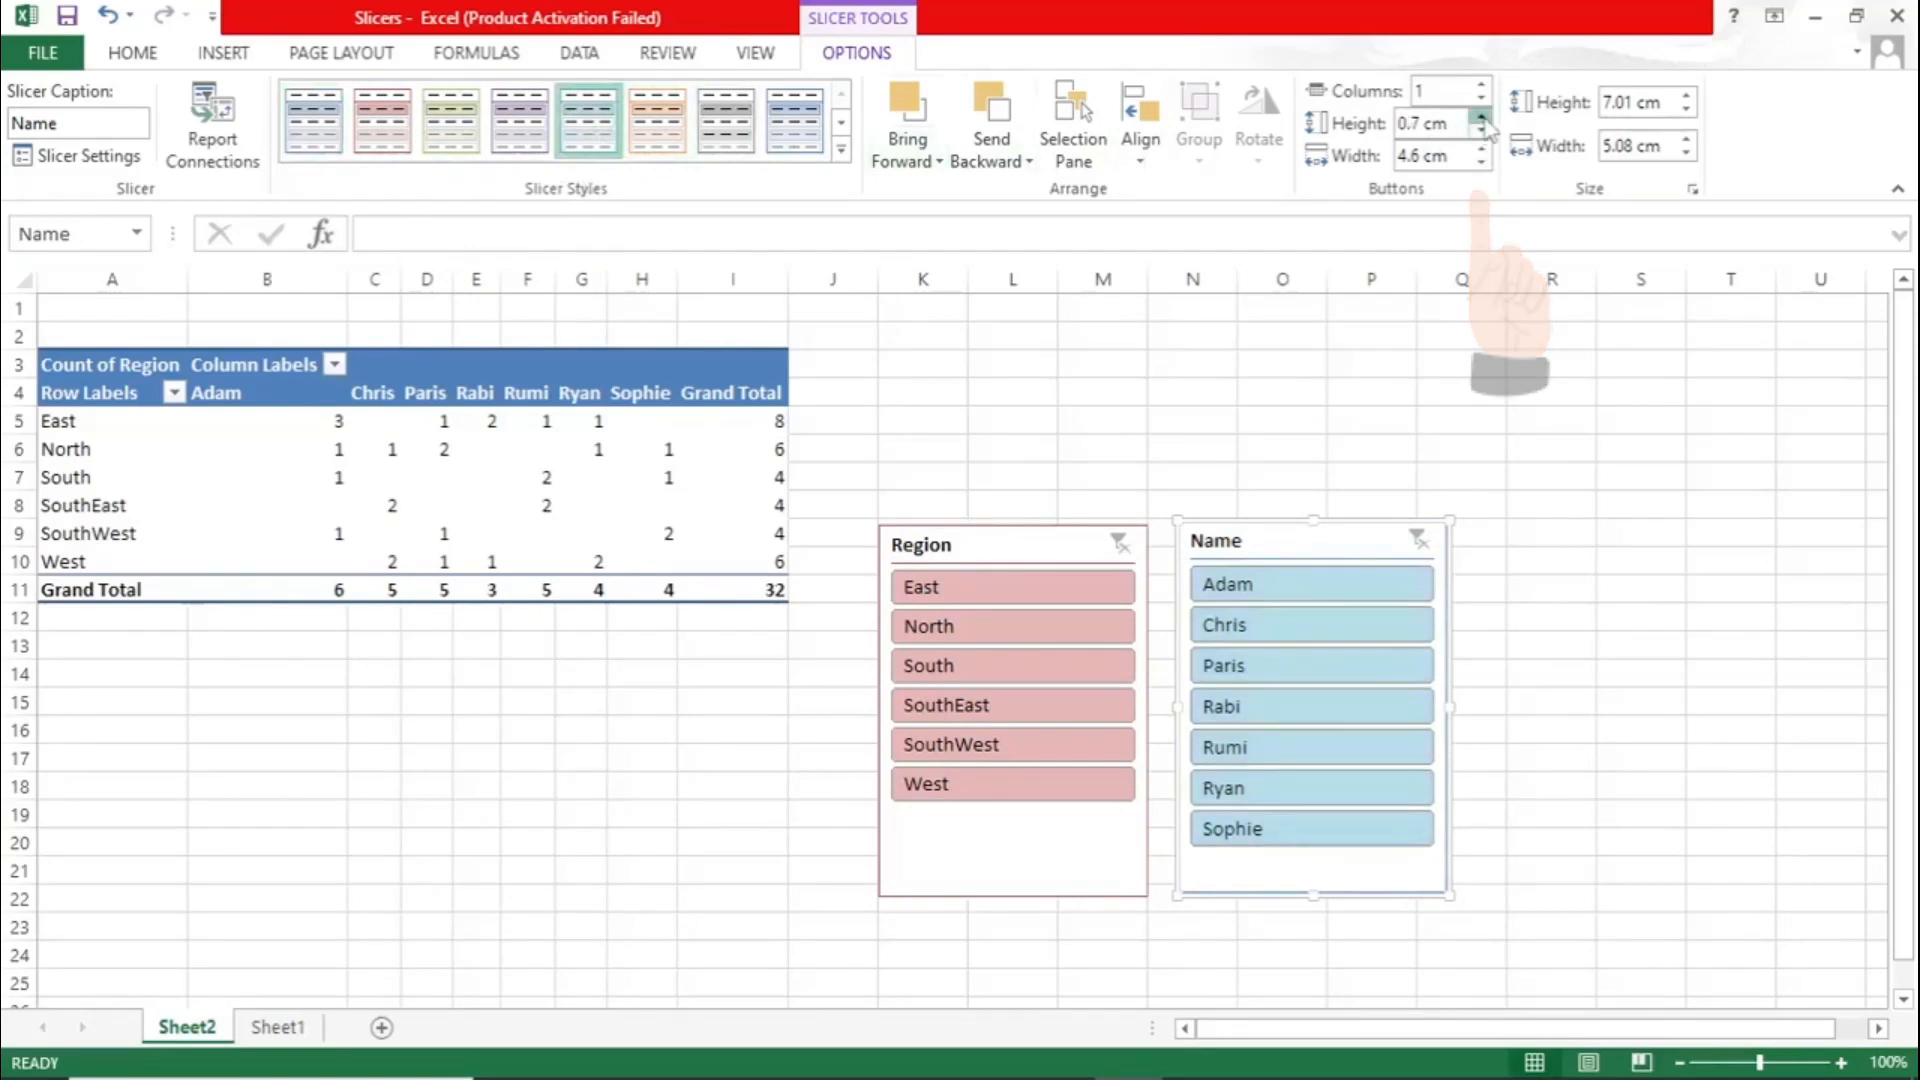
pyautogui.click(1480, 117)
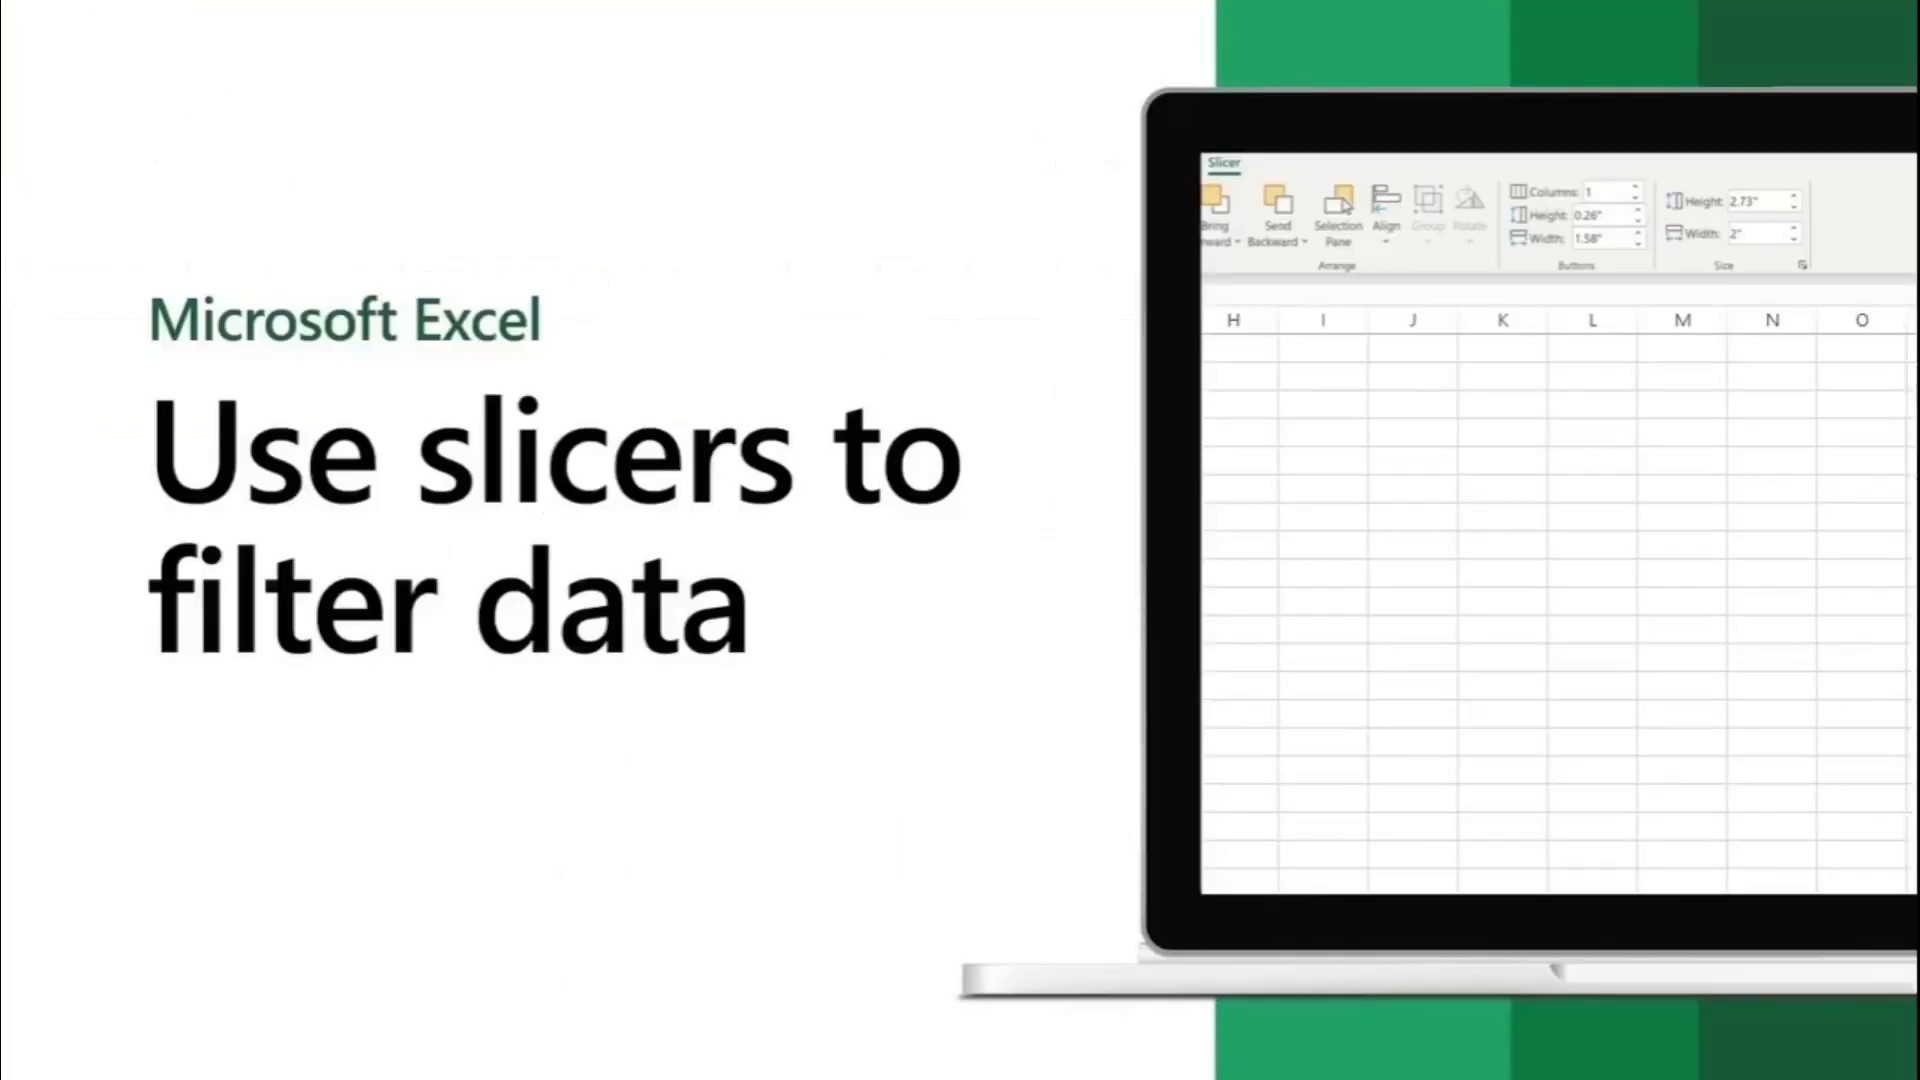